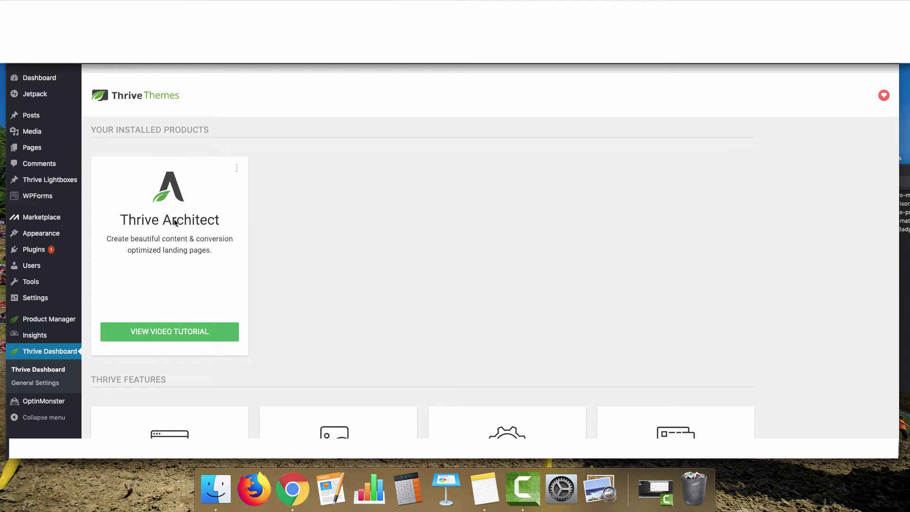
scroll(214, 256, "down", 5)
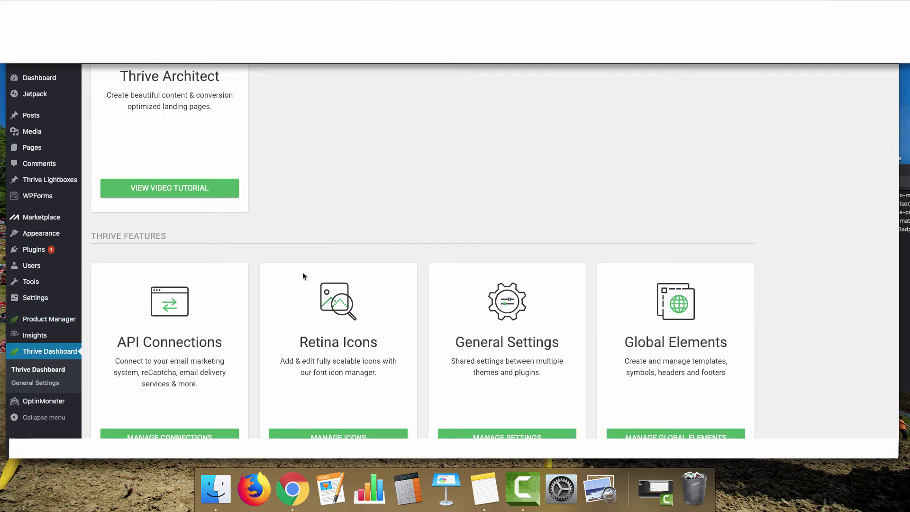
scroll(355, 196, "up", 5)
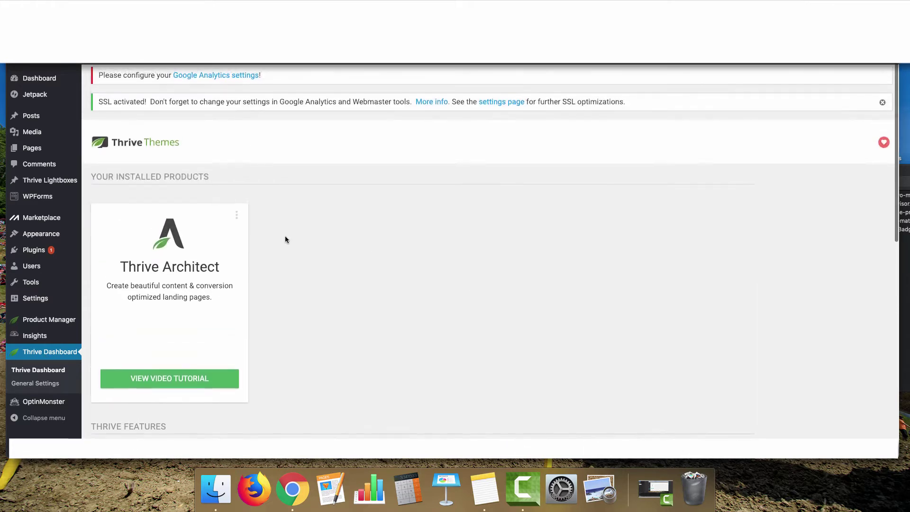
scroll(287, 239, "down", 2)
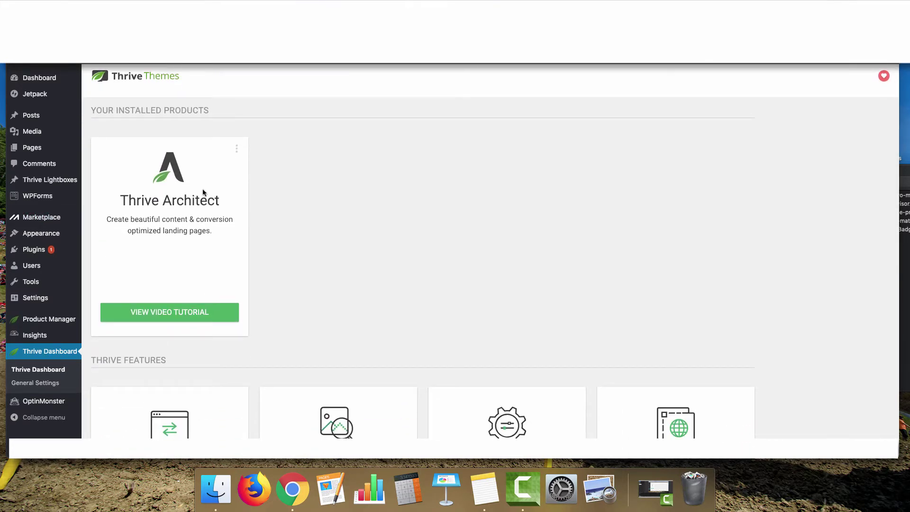
scroll(412, 299, "up", 2)
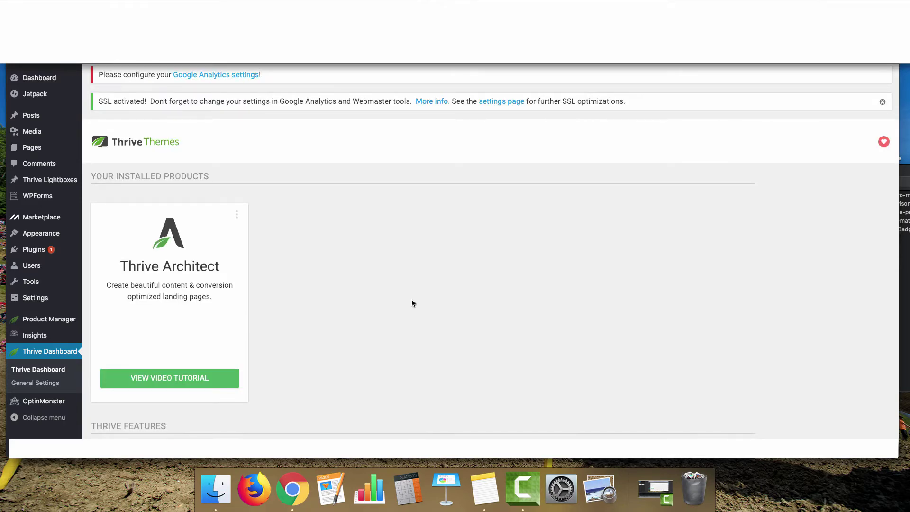
scroll(412, 299, "down", 8)
scroll(412, 299, "down", 2)
scroll(379, 320, "down", 2)
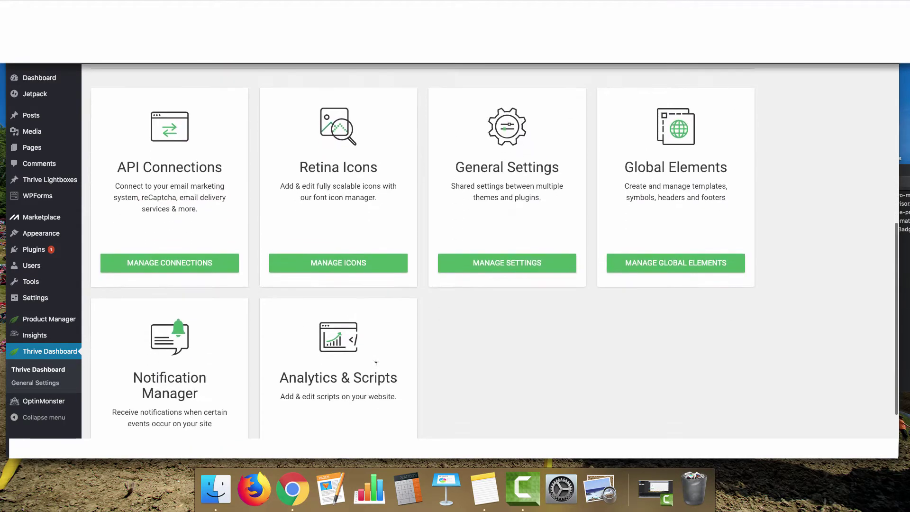
scroll(345, 380, "down", 2)
Step: Open Thrive's Analytics & Scripts manager from its card on the Thrive Dashboard
left_click(319, 396)
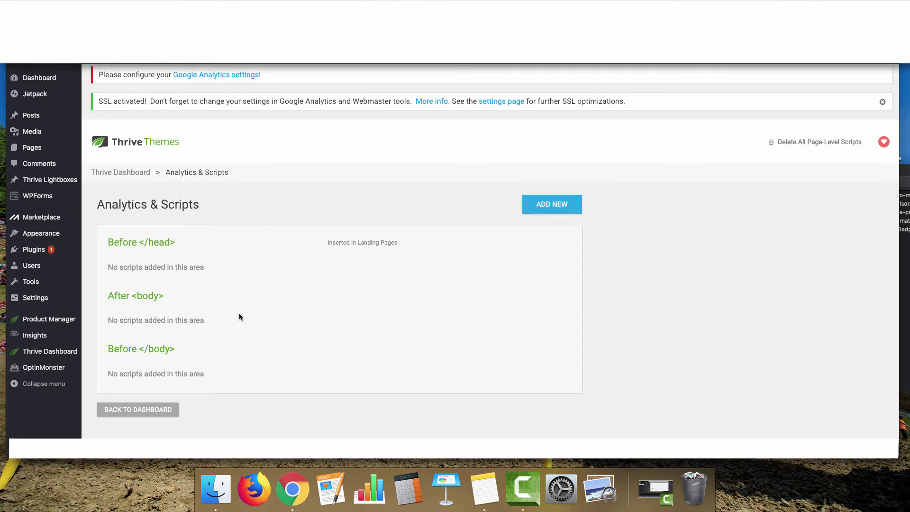
mouse_move(33, 249)
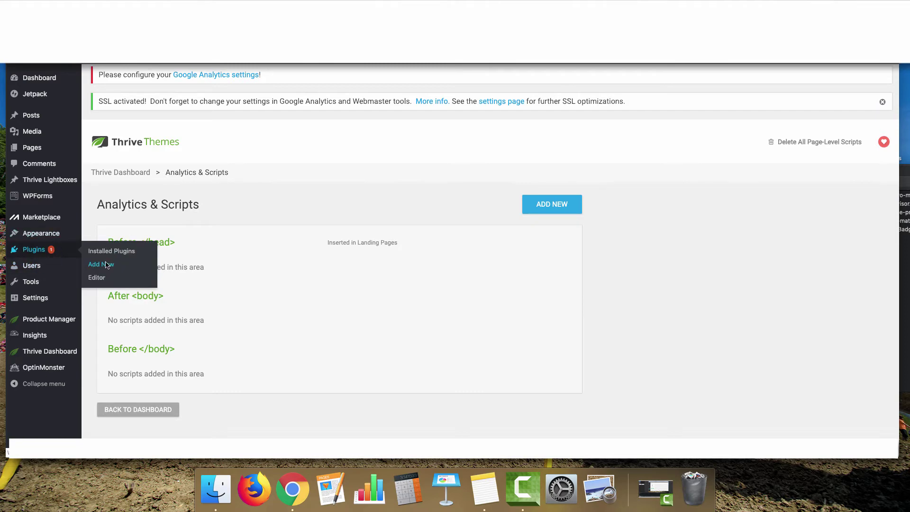
Step: Search the plugin directory for 'all in one seo', then install and activate All in One SEO Pack
left_click(104, 265)
left_click(779, 160)
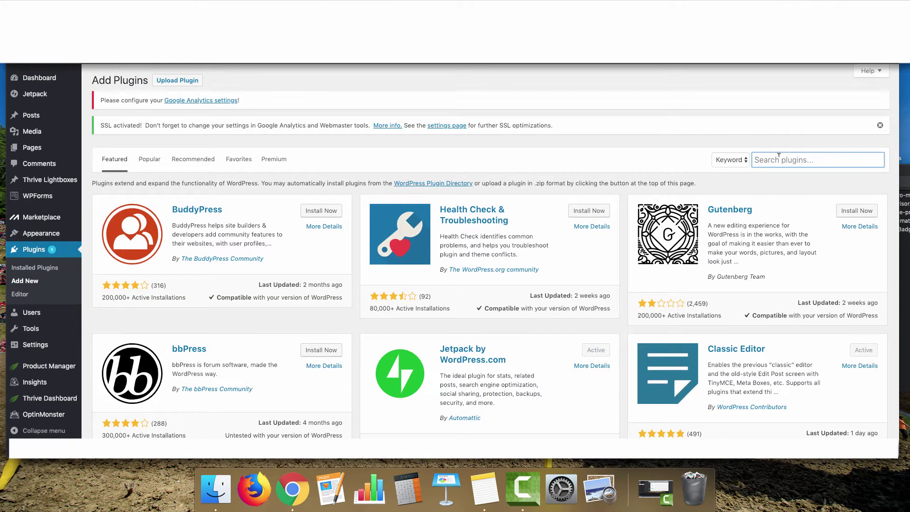
type("all in one seo")
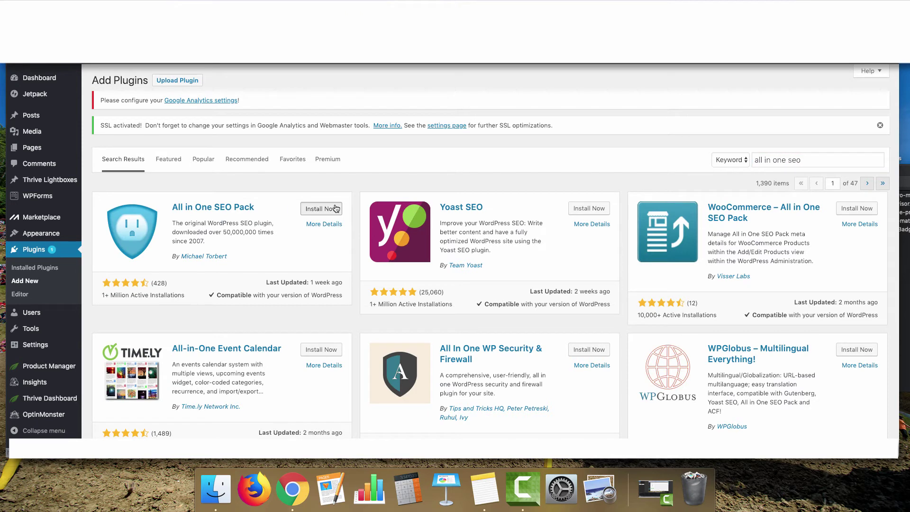
left_click(336, 209)
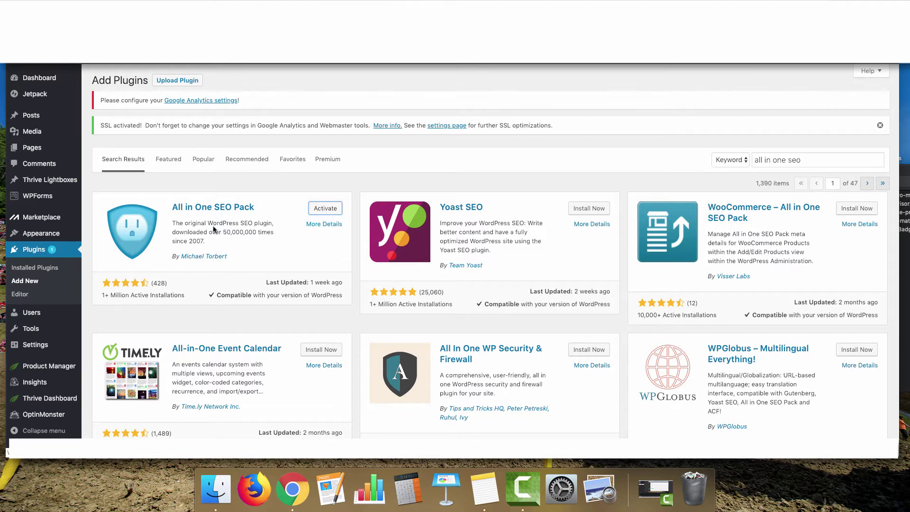
left_click(326, 209)
mouse_move(44, 127)
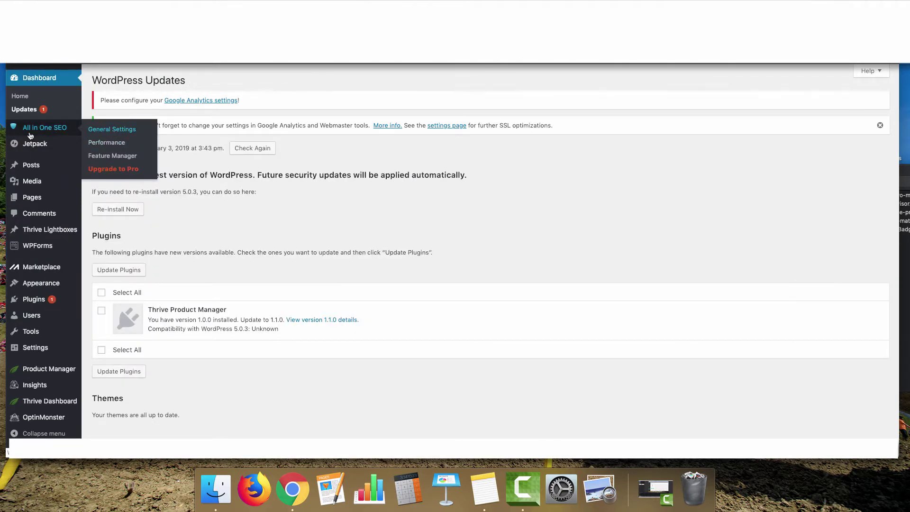
Step: Remove ' | %blog_title%' from the page, post, category and archive title formats and save
left_click(112, 124)
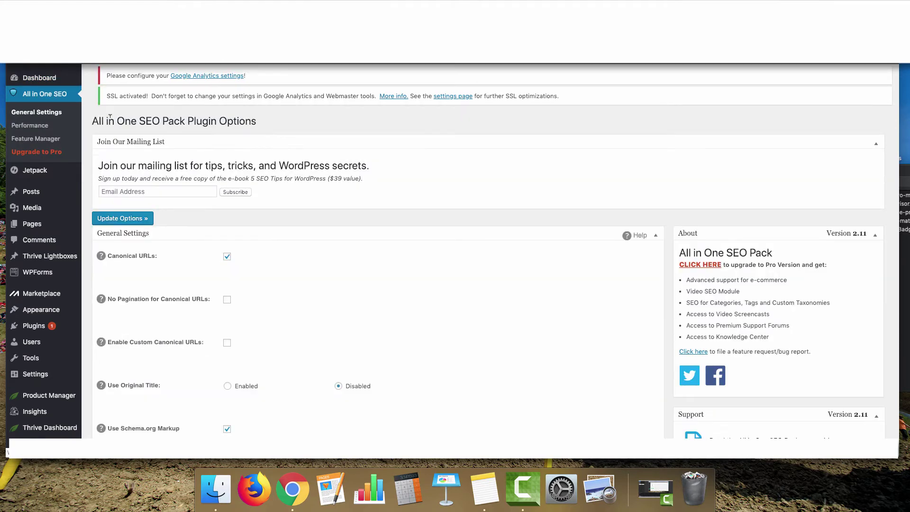
scroll(176, 215, "down", 5)
scroll(176, 211, "down", 5)
scroll(175, 211, "down", 5)
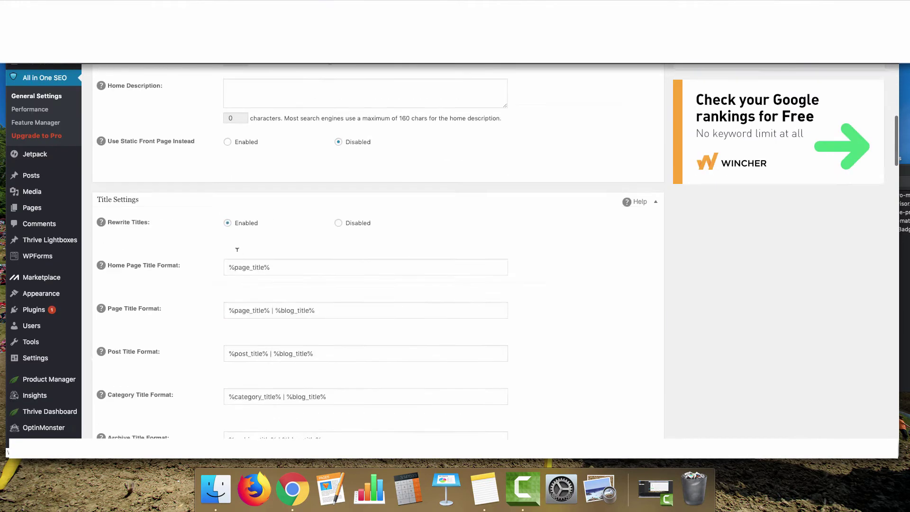
scroll(237, 252, "down", 2)
left_click_drag(269, 214, 382, 211)
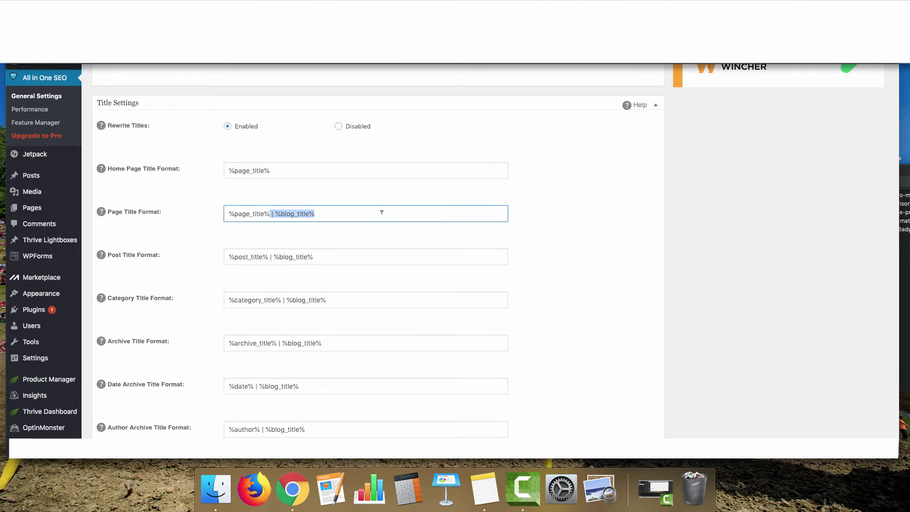
key("BackSpace")
left_click_drag(313, 257, 269, 257)
key("BackSpace")
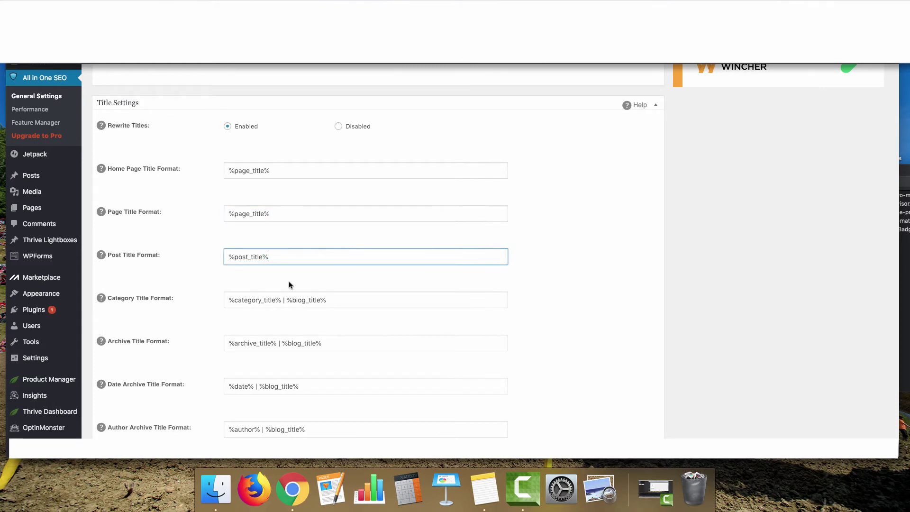
left_click_drag(282, 300, 380, 289)
key("BackSpace")
left_click_drag(282, 343, 375, 335)
scroll(247, 357, "down", 1)
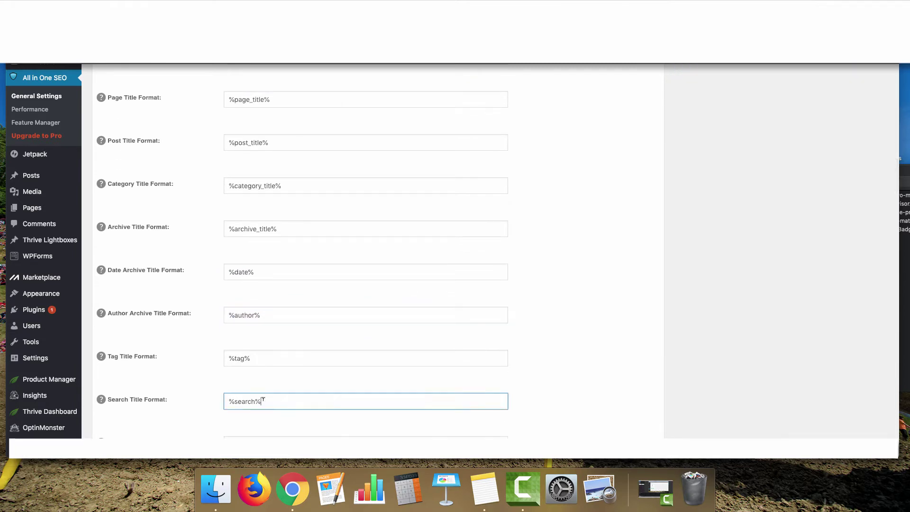
scroll(310, 398, "down", 1)
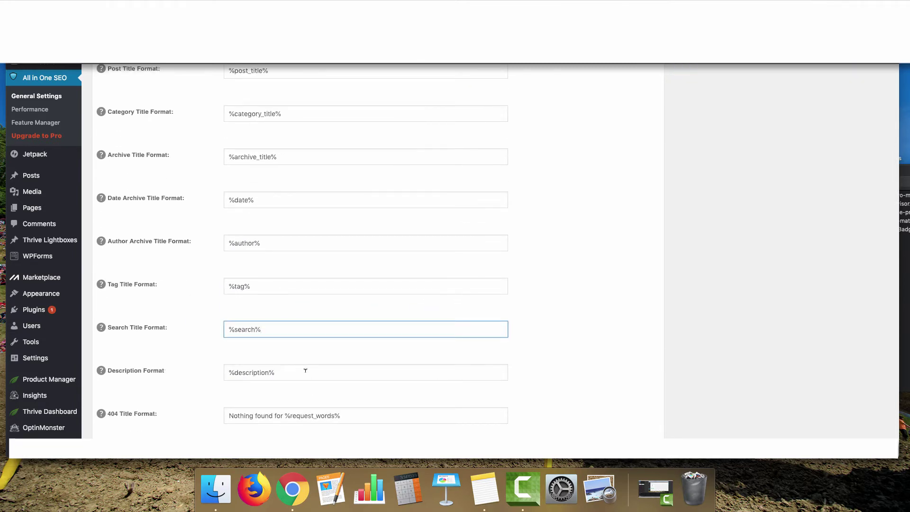
scroll(305, 200, "down", 3)
scroll(234, 208, "down", 10)
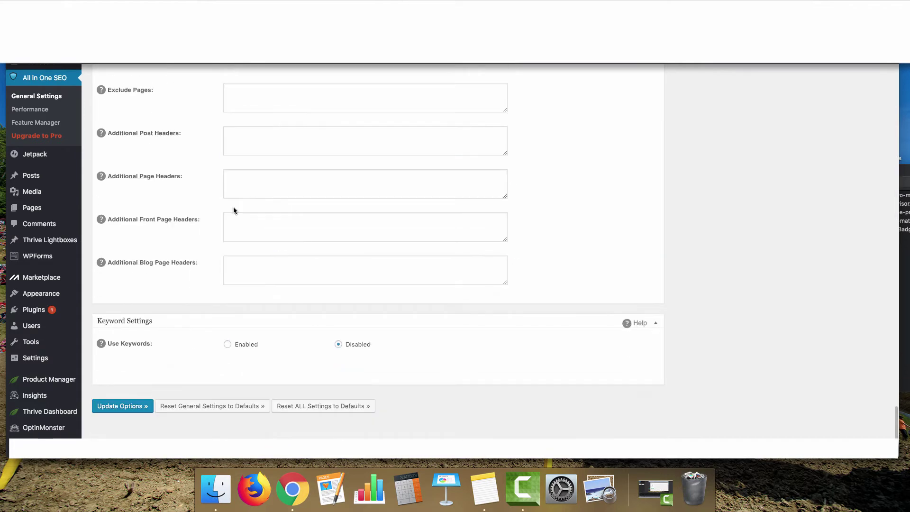
left_click(125, 411)
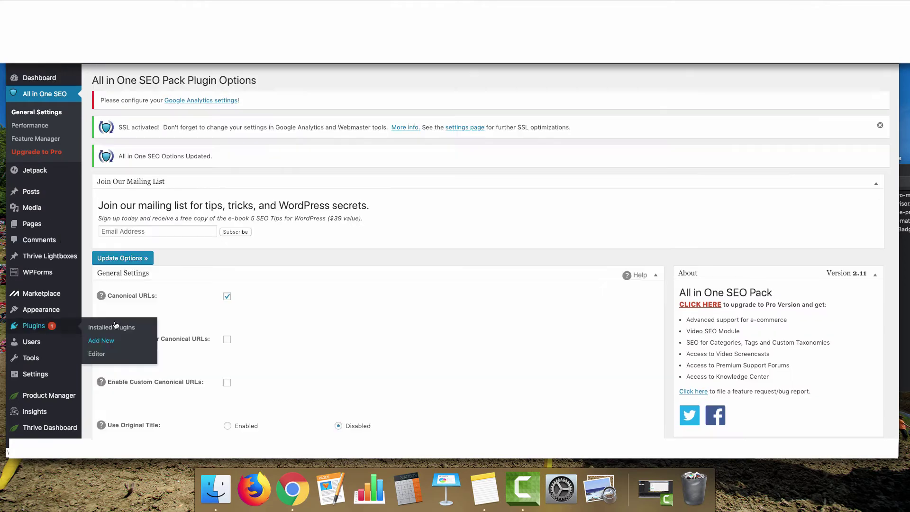
Step: Install Google XML Sitemaps, Google XML Sitemap for Videos and Google XML Sitemap for Images
left_click(101, 339)
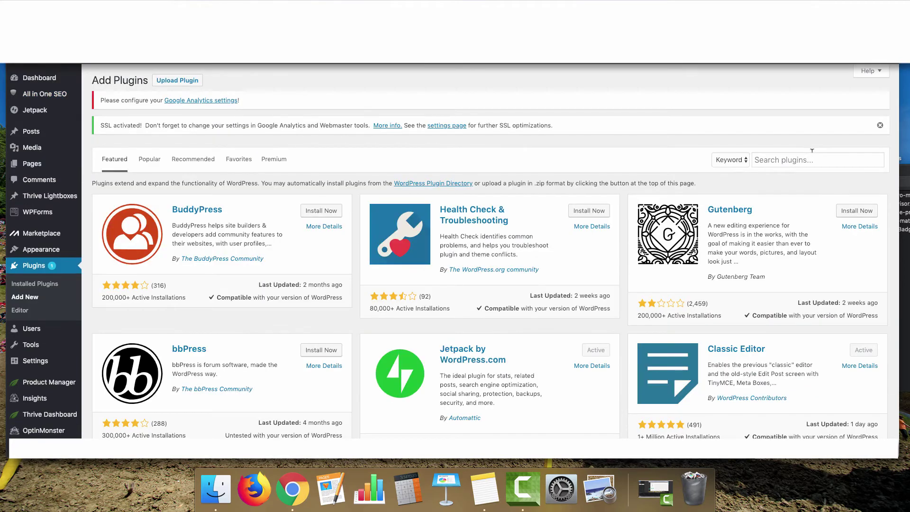
left_click(811, 155)
type("xml sitemaps")
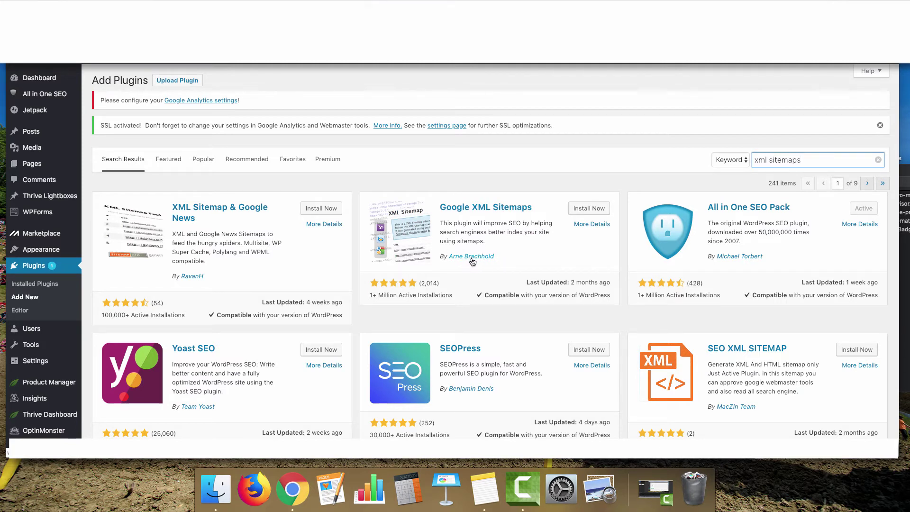
left_click(589, 208)
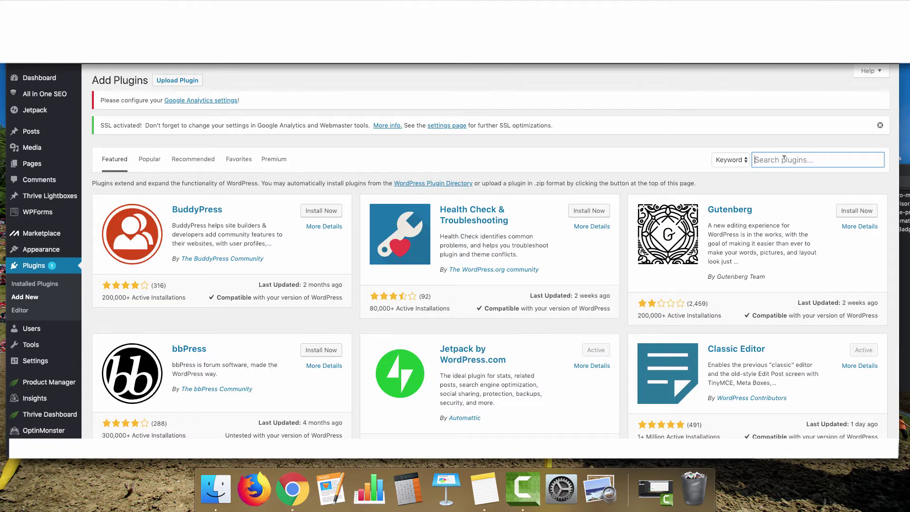
type("amit agar")
type("wal")
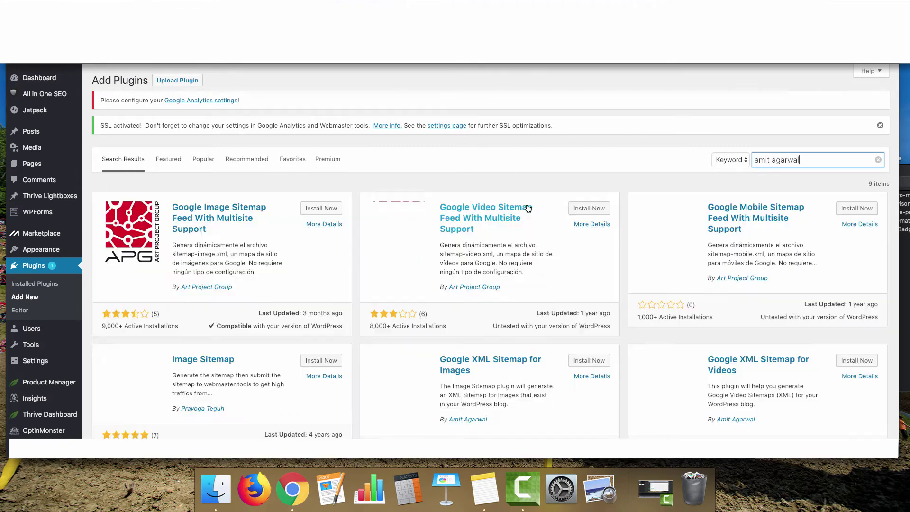
scroll(731, 194, "down", 1)
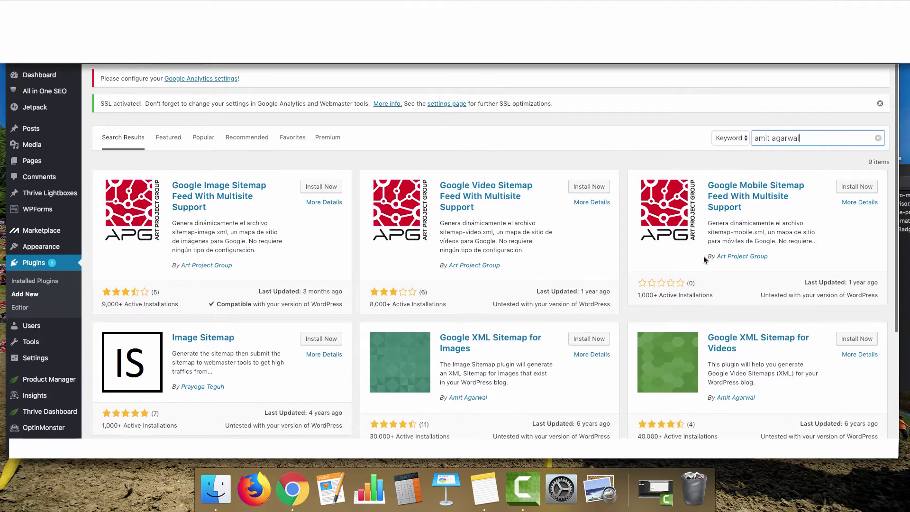
scroll(703, 256, "down", 1)
scroll(616, 358, "down", 1)
scroll(620, 358, "down", 1)
scroll(700, 348, "down", 2)
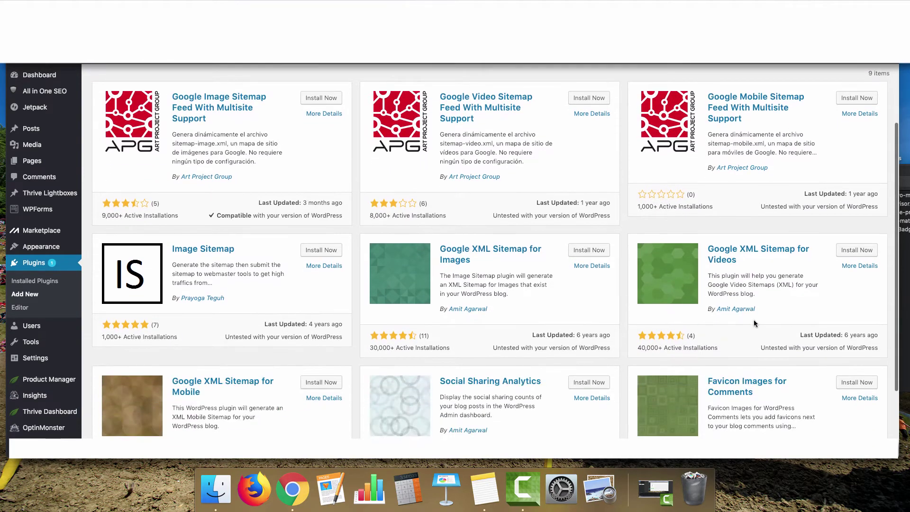
left_click(855, 250)
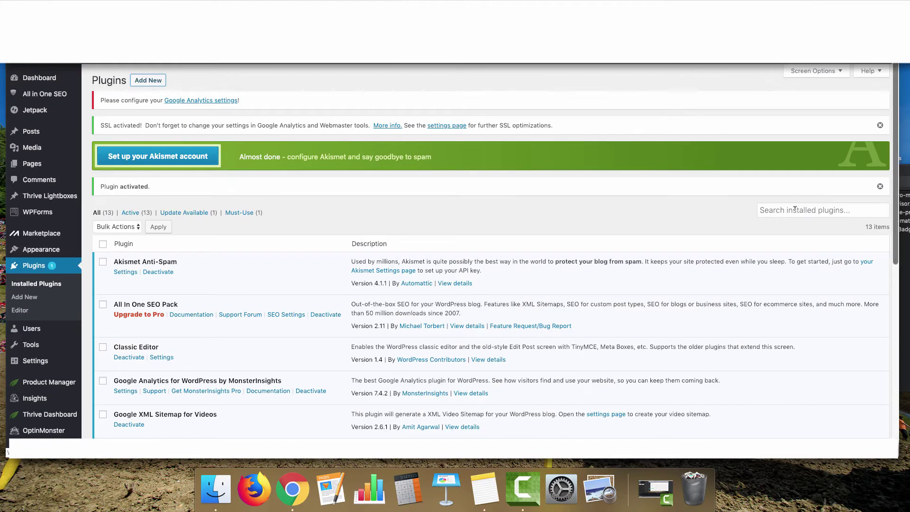
type("amit agarwal")
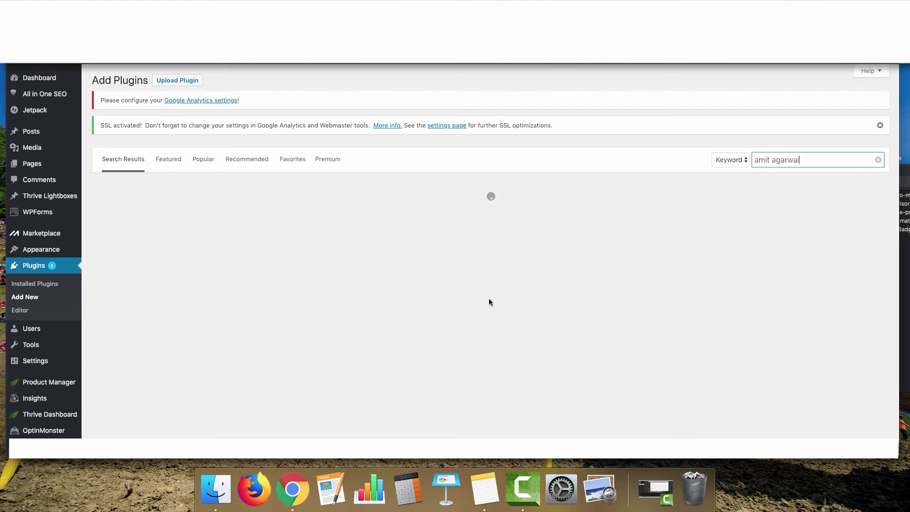
scroll(569, 336, "down", 2)
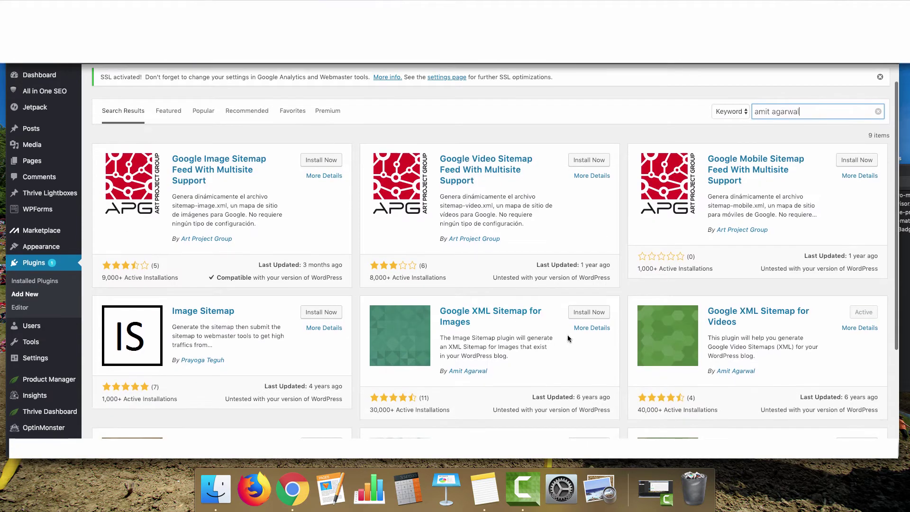
left_click(589, 312)
scroll(580, 315, "down", 3)
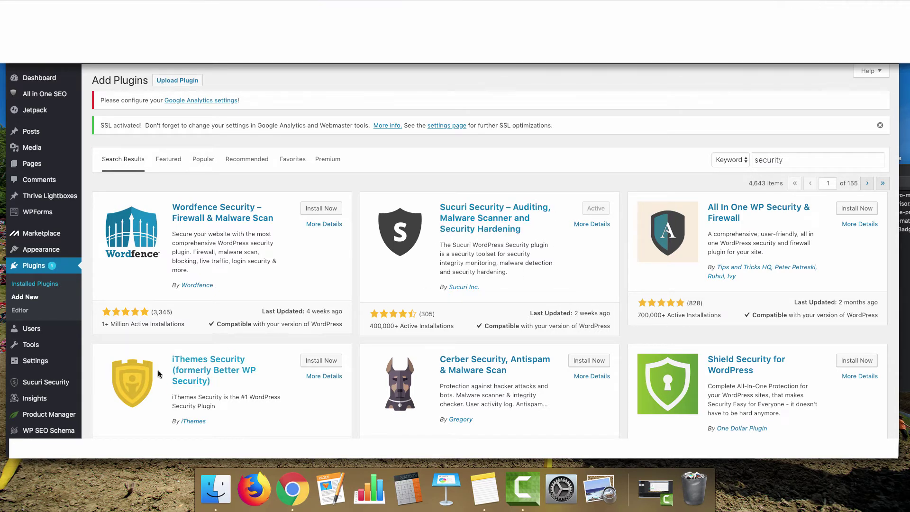
Step: Install iThemes Security, run its Security Check and enable Network Brute Force Protection
left_click(324, 361)
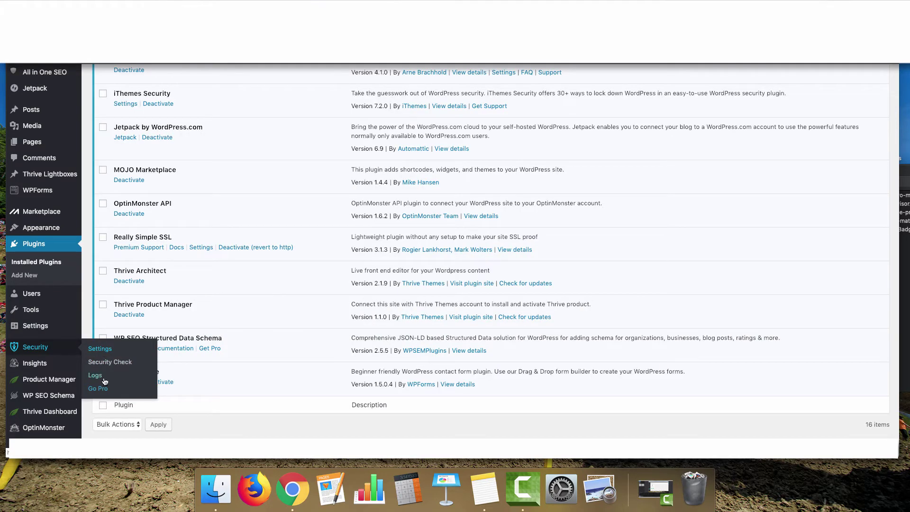
left_click(127, 364)
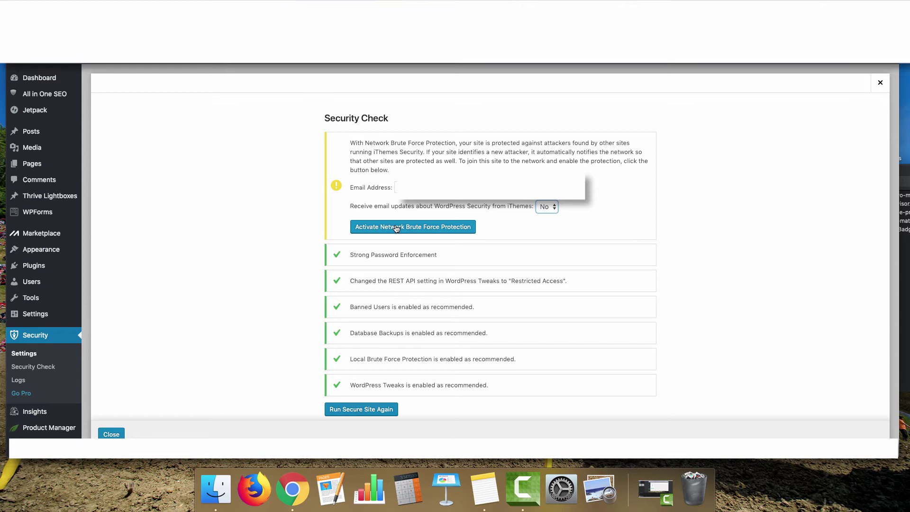
left_click(396, 228)
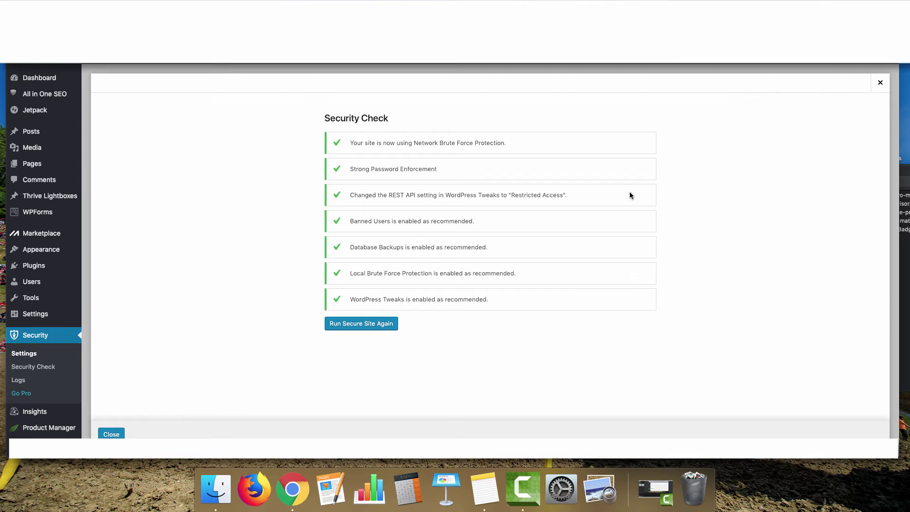
Step: Turn on automatic banning of the admin username in Local Brute Force Protection and save
left_click(112, 435)
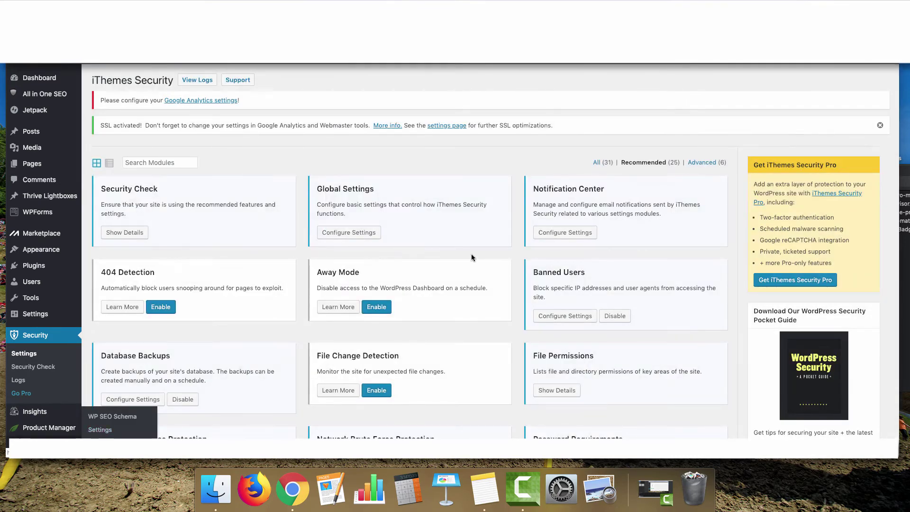
scroll(265, 300, "down", 4)
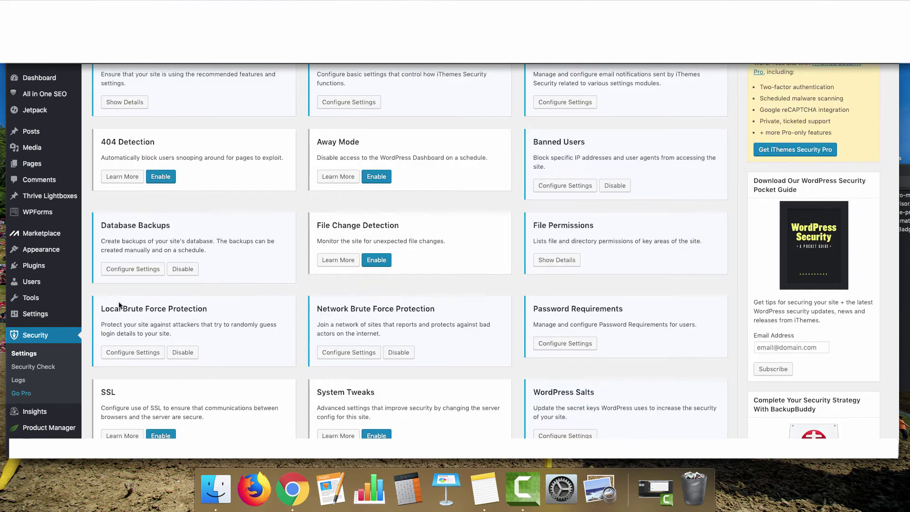
left_click(135, 351)
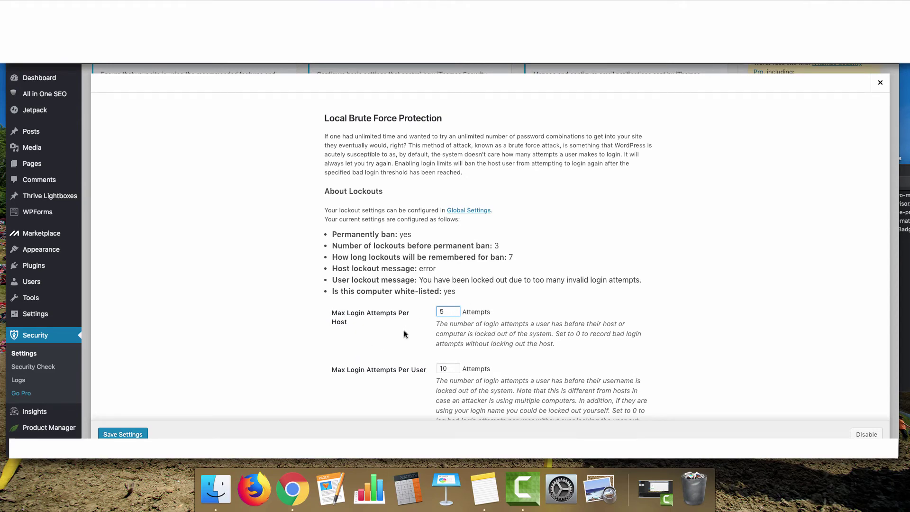
scroll(412, 239, "down", 3)
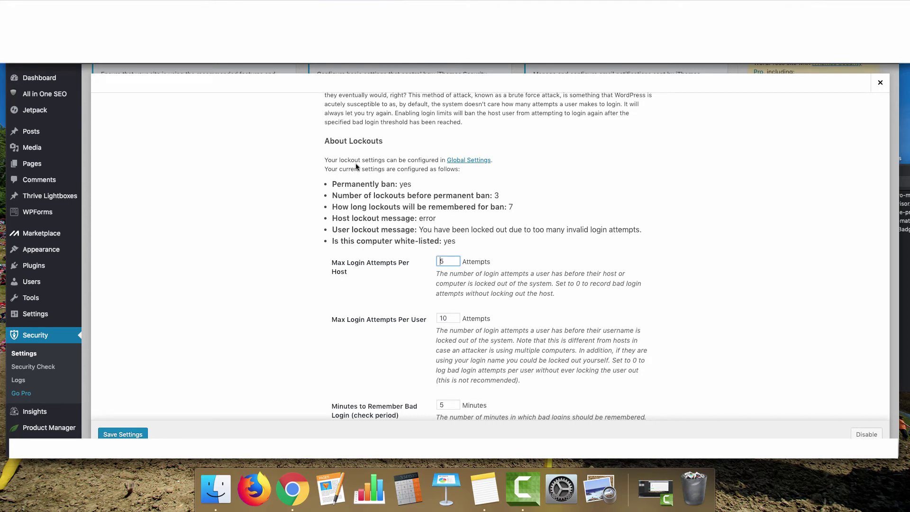
scroll(359, 164, "down", 3)
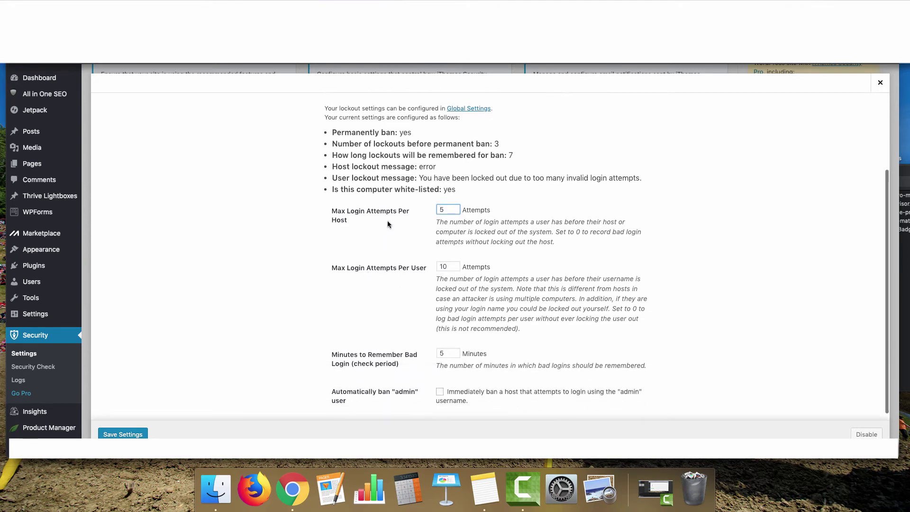
scroll(397, 296, "down", 1)
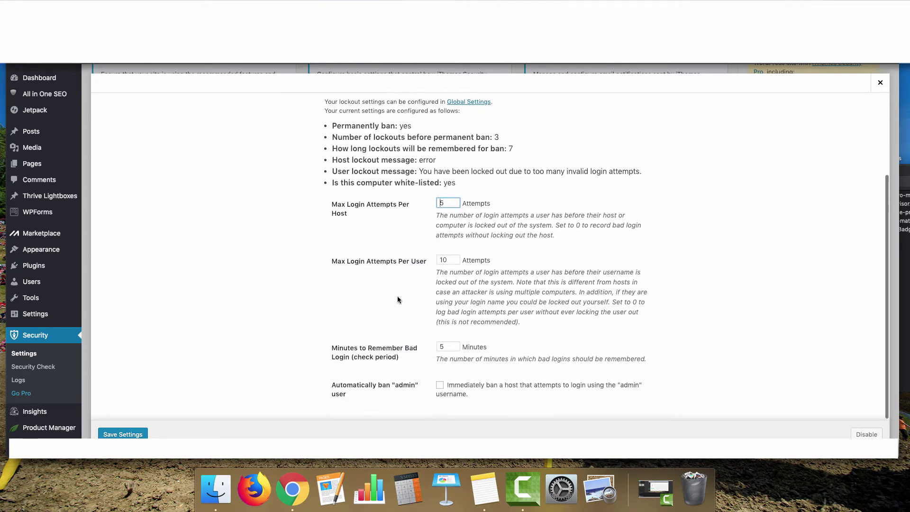
left_click(370, 389)
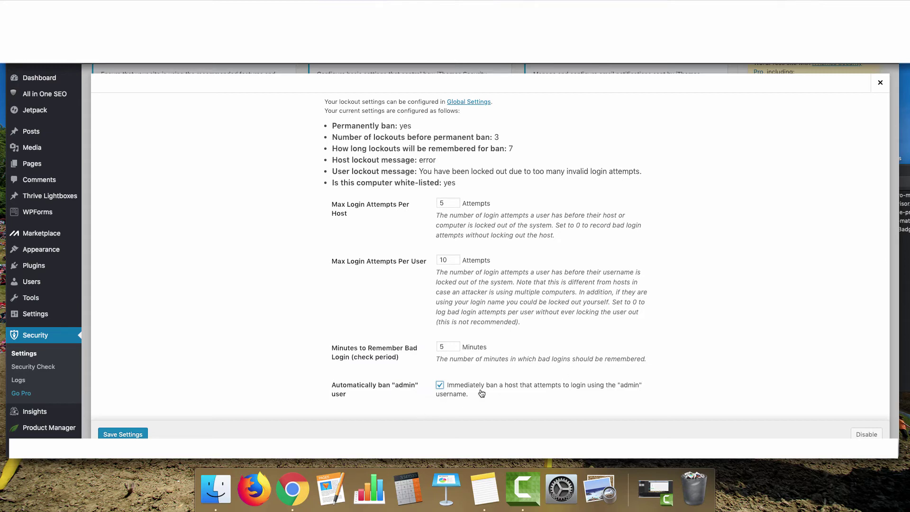
left_click(115, 435)
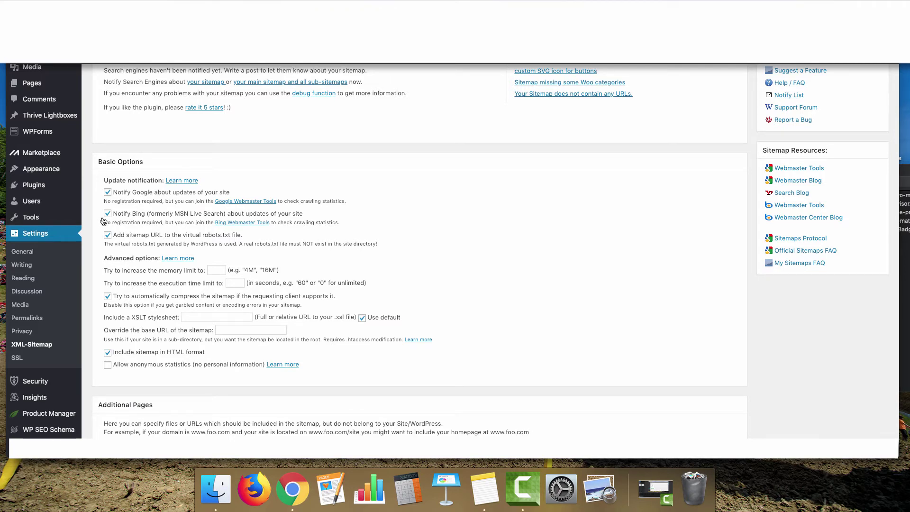
scroll(121, 239, "down", 2)
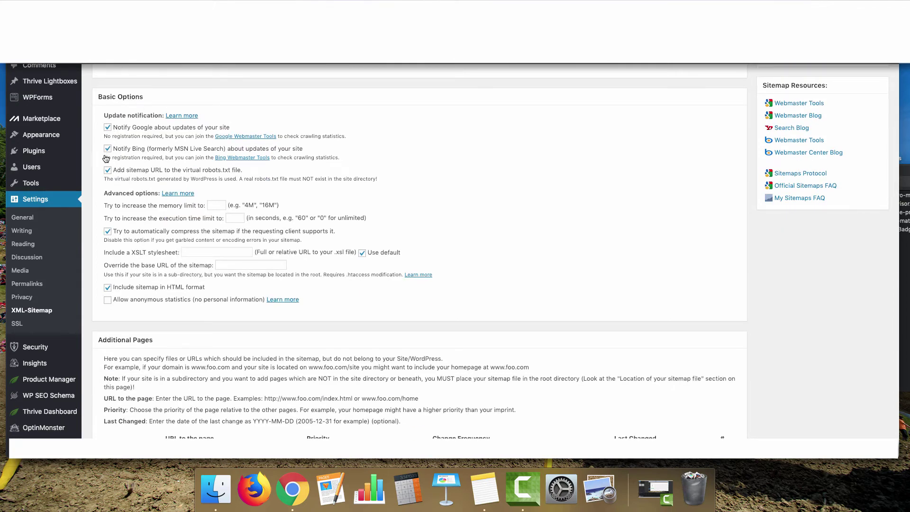
scroll(212, 205, "down", 10)
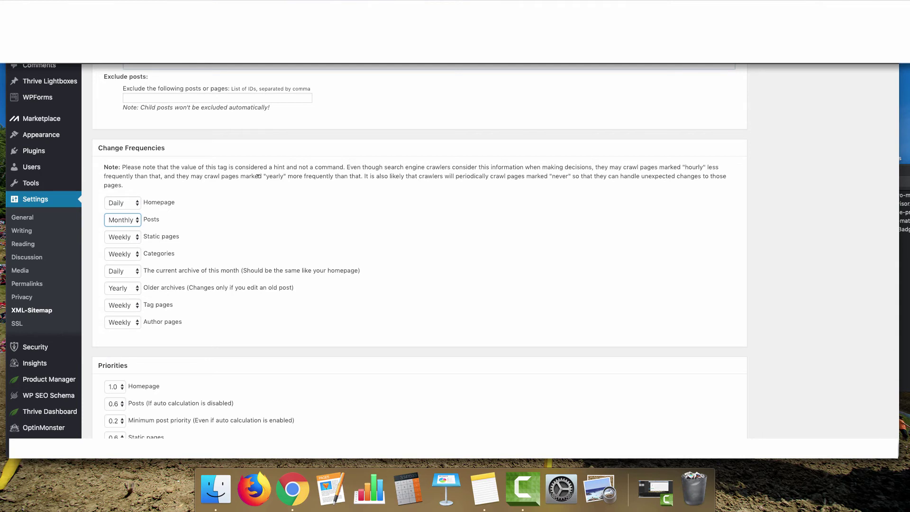
Step: Set sitemap frequency to Daily for static pages and Weekly for posts, with static page priority 0.9
left_click(126, 237)
left_click(128, 228)
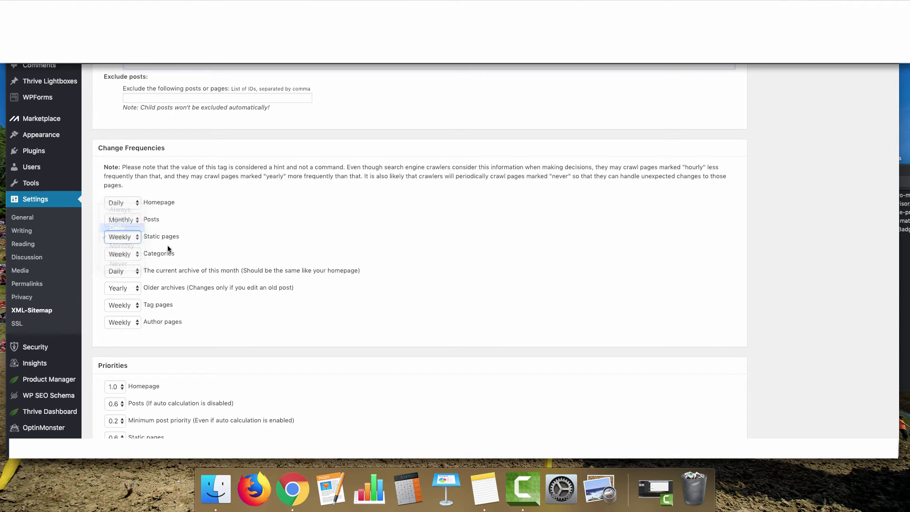
left_click(133, 222)
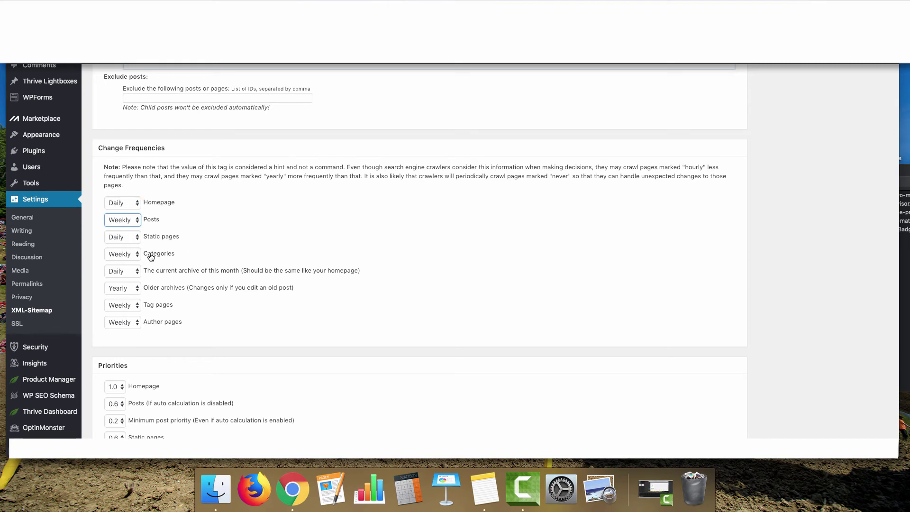
scroll(150, 257, "down", 2)
scroll(157, 329, "down", 3)
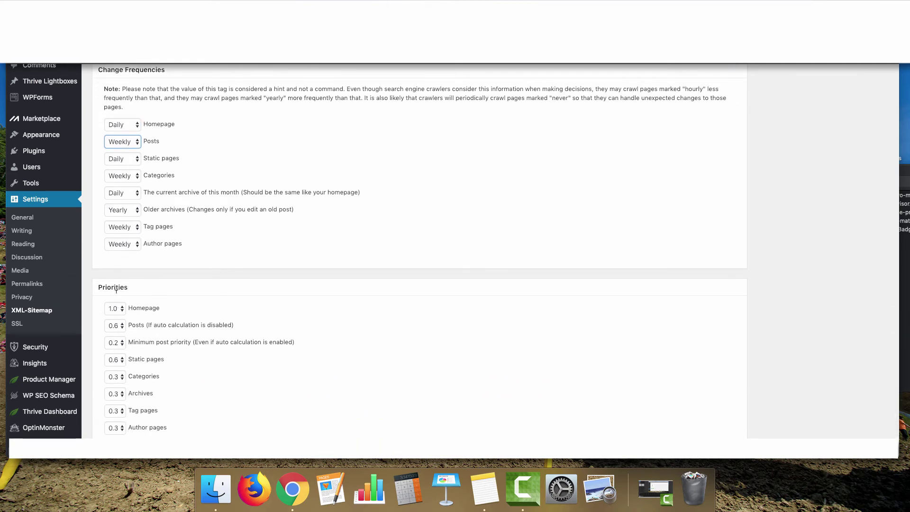
scroll(122, 327, "down", 2)
left_click(120, 328)
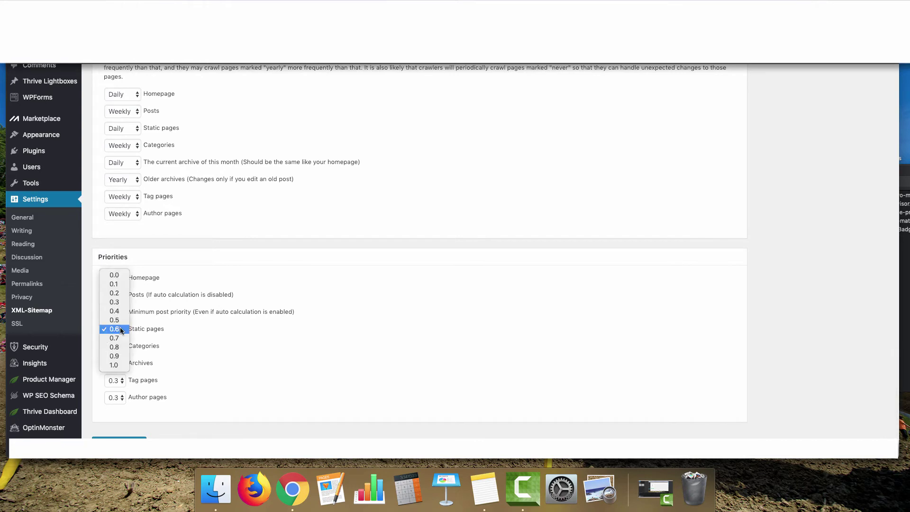
left_click(116, 356)
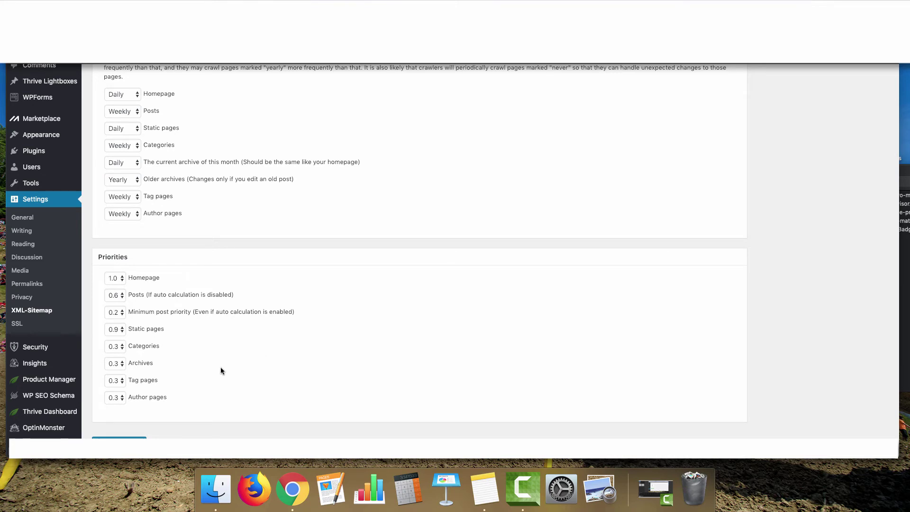
scroll(185, 387, "down", 1)
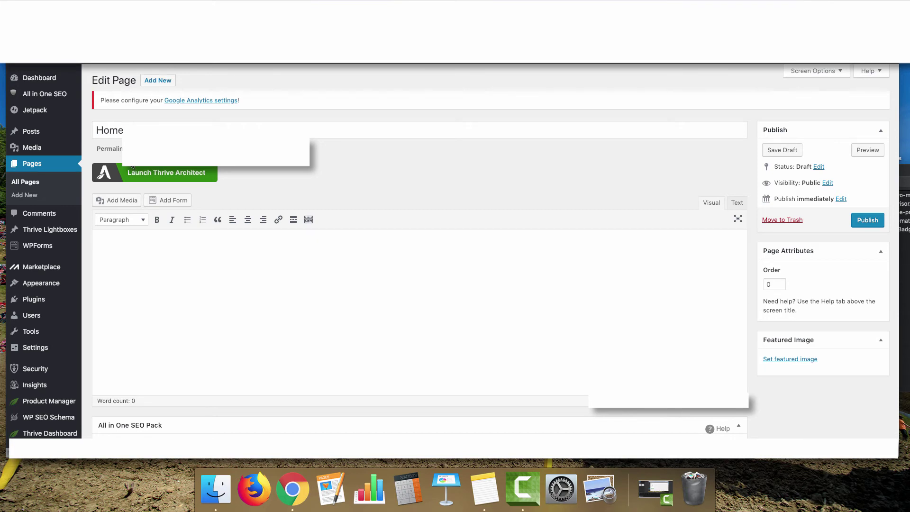
left_click(149, 129)
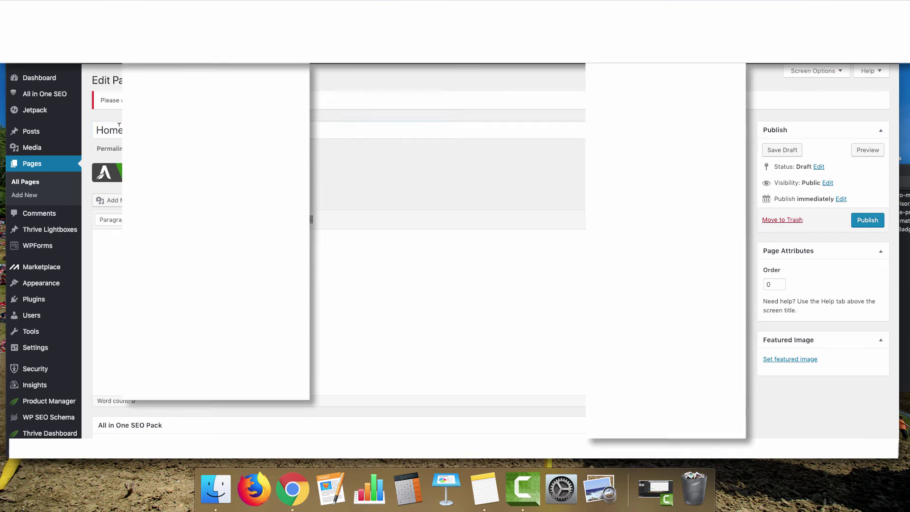
scroll(313, 178, "down", 5)
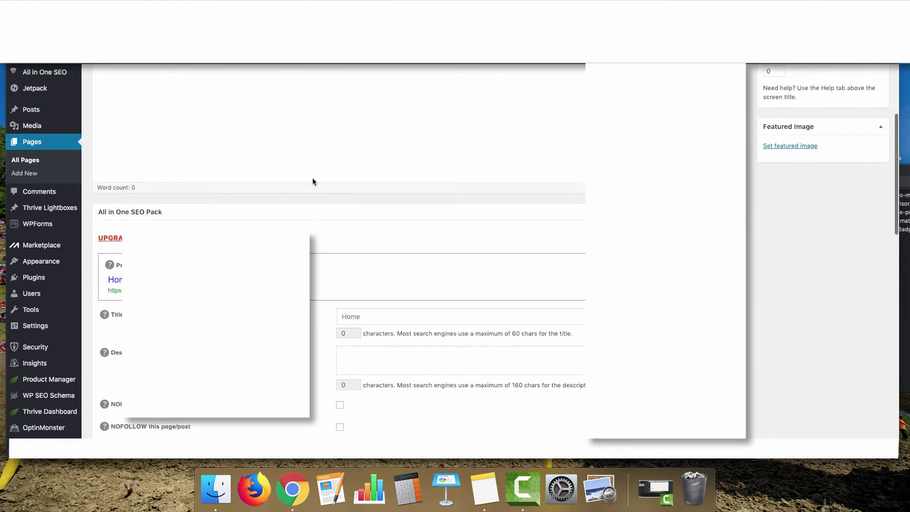
Step: Replace the XXX placeholder so the SEO title reads 'San Diego Cleaning Service | Housekeeping San Diego'
left_click(378, 269)
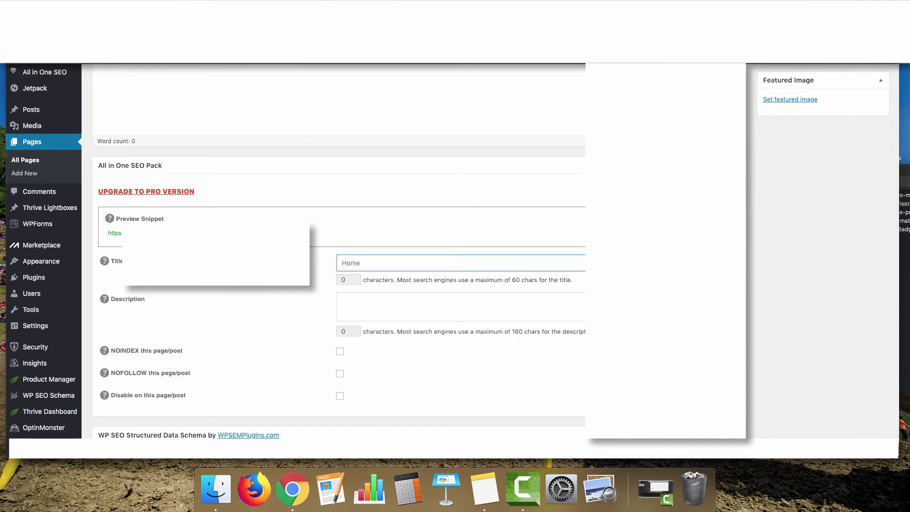
type("XXX Cleaning")
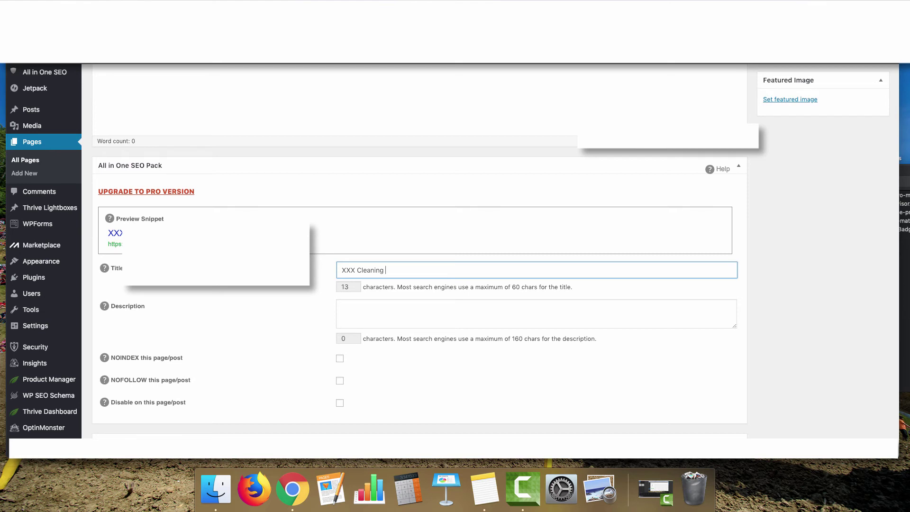
type("Service")
key("super+a")
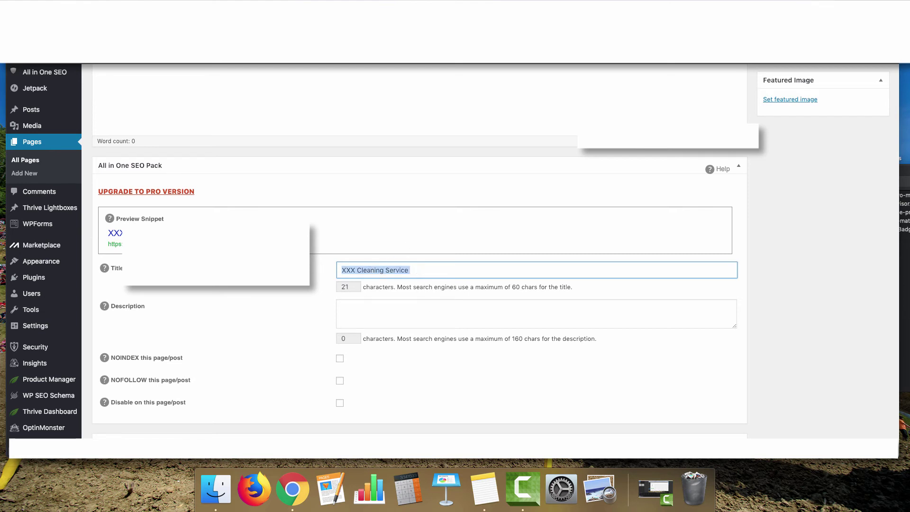
left_click_drag(342, 270, 358, 270)
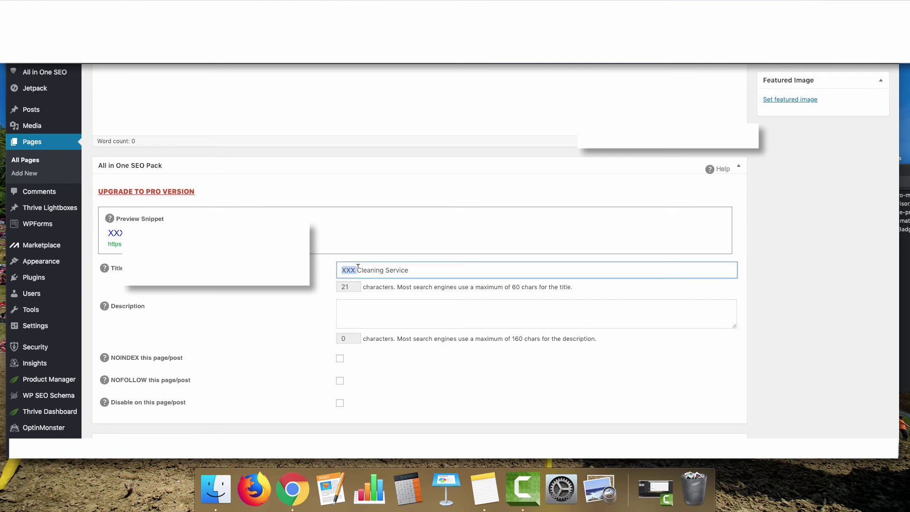
left_click(342, 270)
double_click(401, 269)
mouse_move(386, 270)
left_mouse_down()
mouse_move(343, 269)
mouse_move(358, 270)
left_mouse_up()
left_click(417, 265)
type("San Diego")
type("| ")
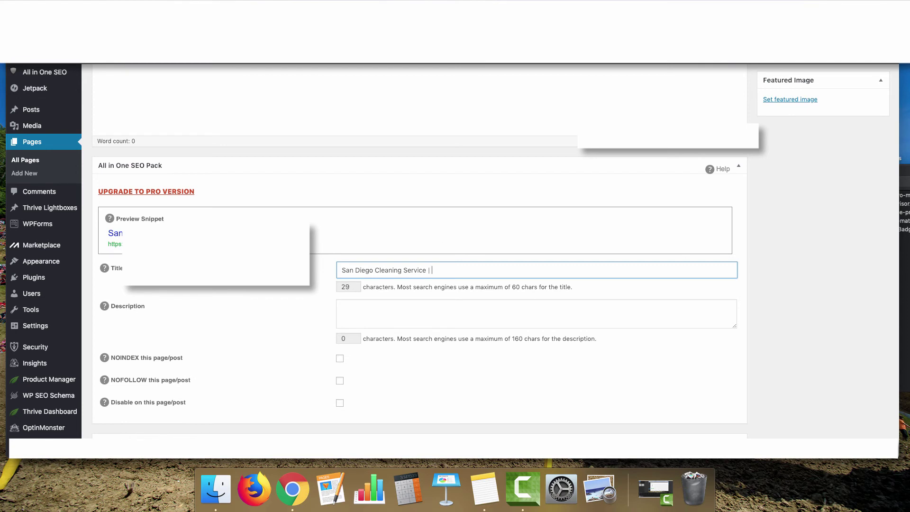
type("H")
type("ousekeeping San Diego")
key("Tab")
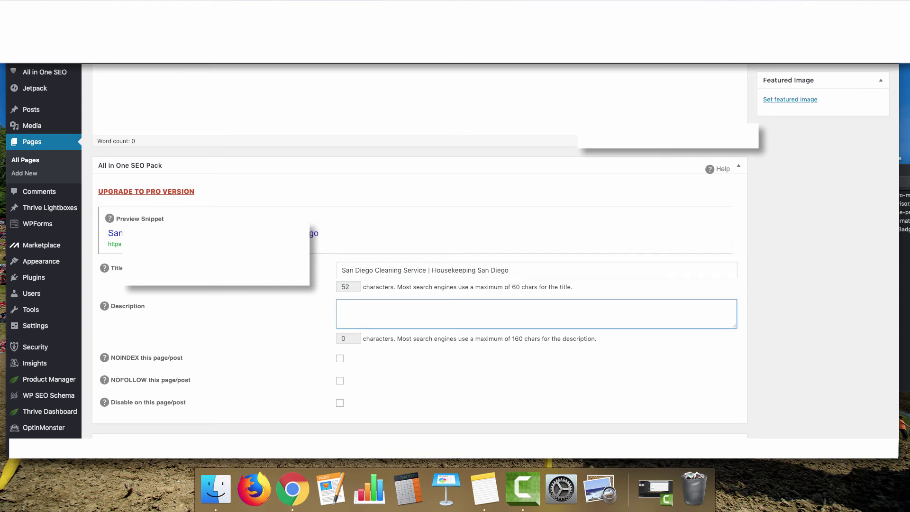
type("Looking for the best ")
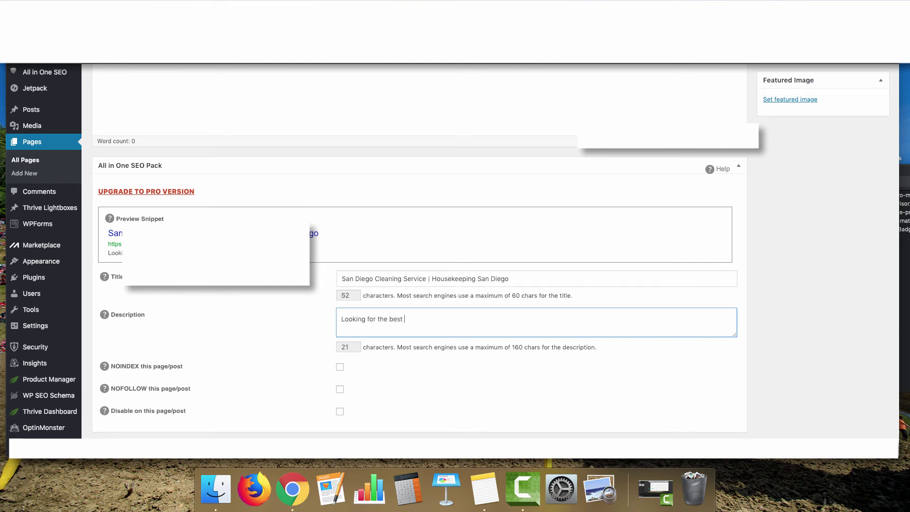
type("cleaning company")
left_click_drag(398, 279, 513, 277)
left_click(440, 279)
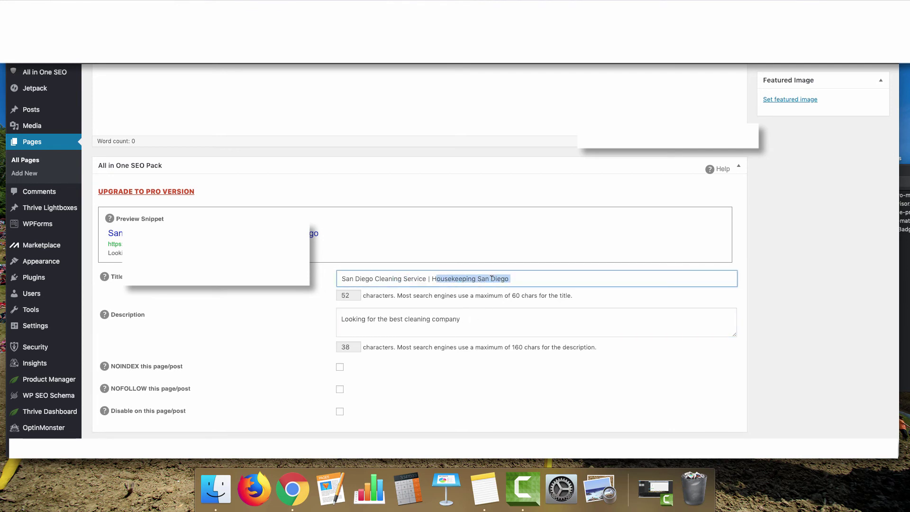
left_click(480, 314)
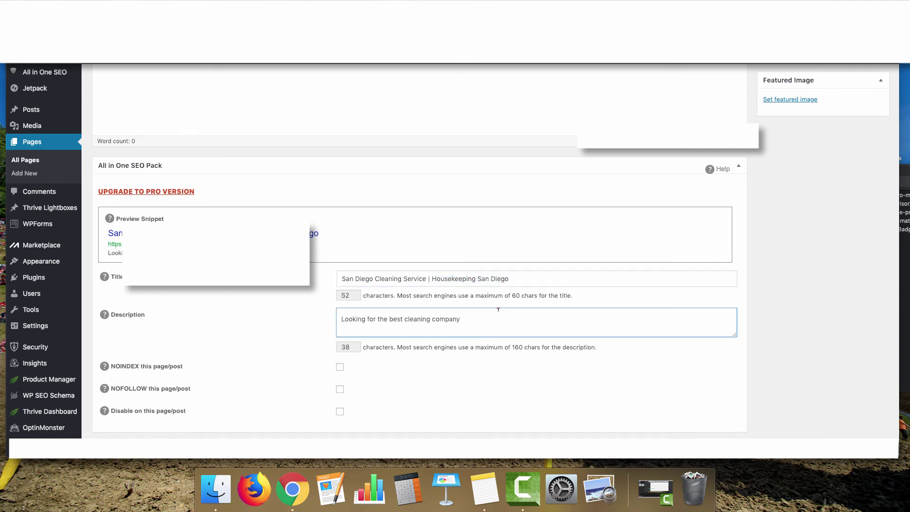
type("offering ")
type("full service house c")
type("leaning")
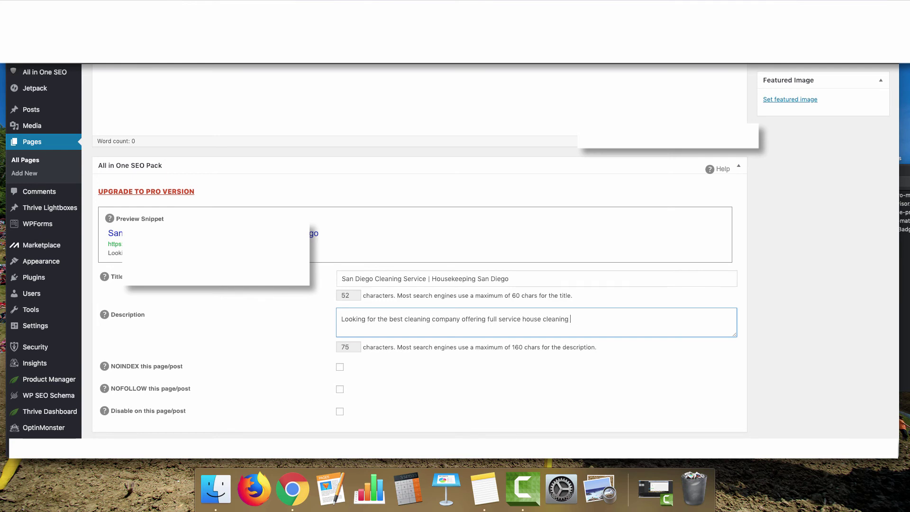
key("BackSpace")
type("and commercial")
key("BackSpace")
key("BackSpace")
key("BackSpace")
key("BackSpace")
key("BackSpace")
key("BackSpace")
key("BackSpace")
key("BackSpace")
key("BackSpace")
key("BackSpace")
key("BackSpace")
key("BackSpace")
key("BackSpace")
key("BackSpace")
type("and commrec")
key("BackSpace")
key("BackSpace")
key("BackSpace")
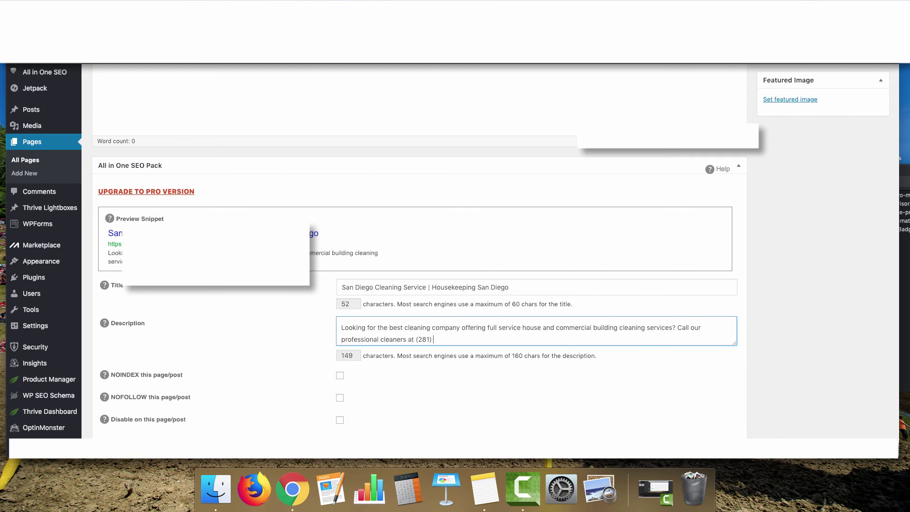
key("shift+alt+Left")
key("shift+alt+Left")
key("shift+alt+Left")
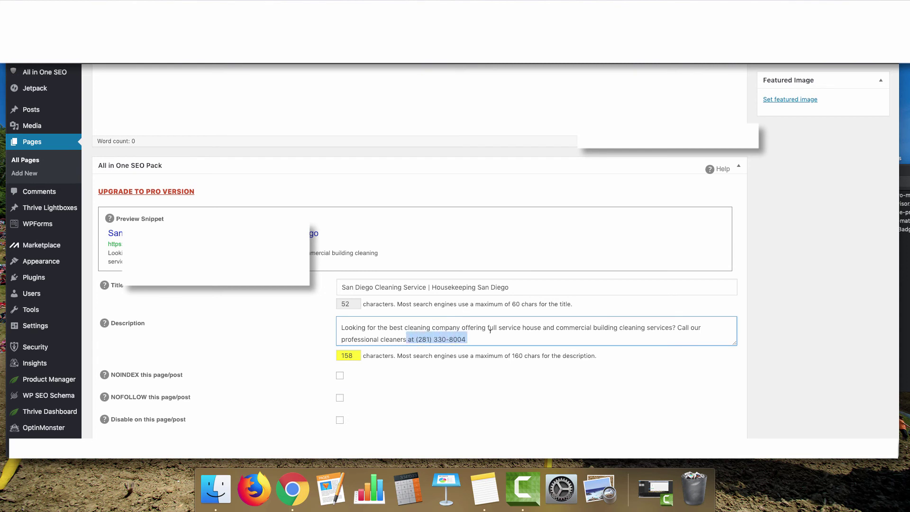
key("shift+alt+Right")
left_click(414, 338)
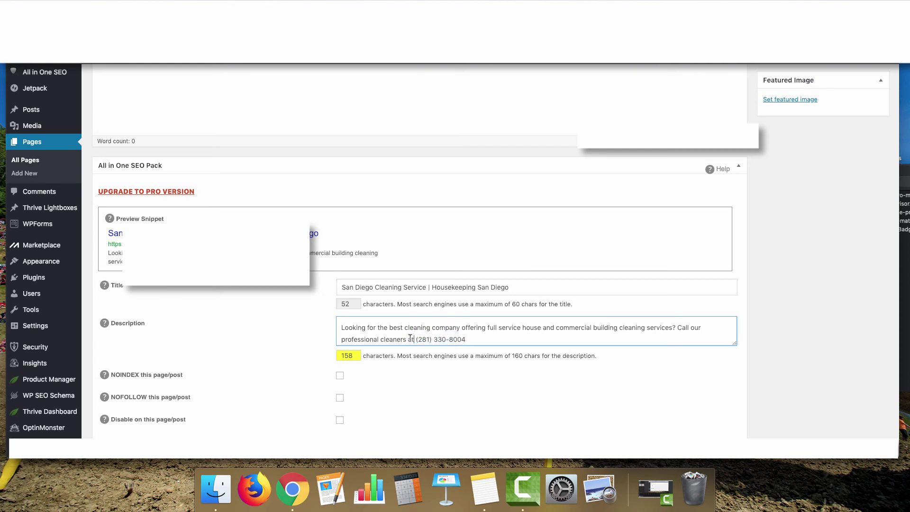
left_click_drag(472, 339, 404, 332)
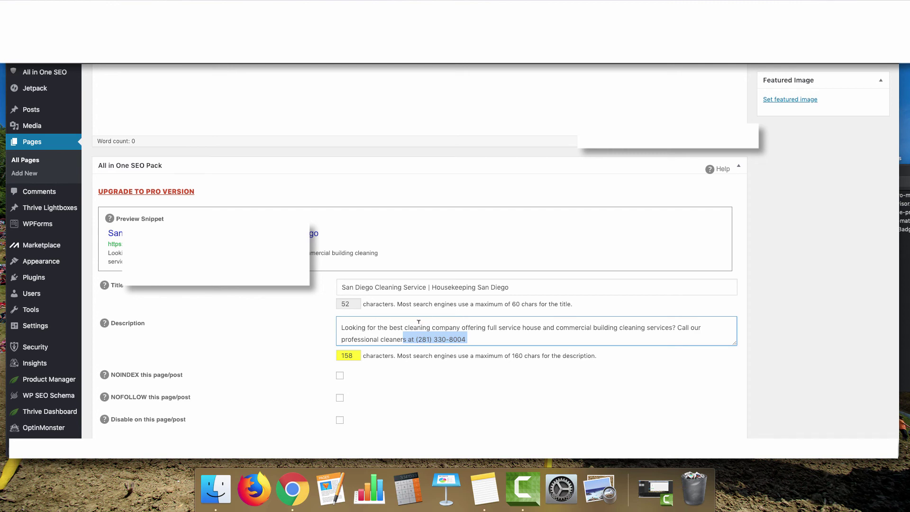
left_click(491, 328)
left_click_drag(473, 335, 414, 339)
left_click(397, 340)
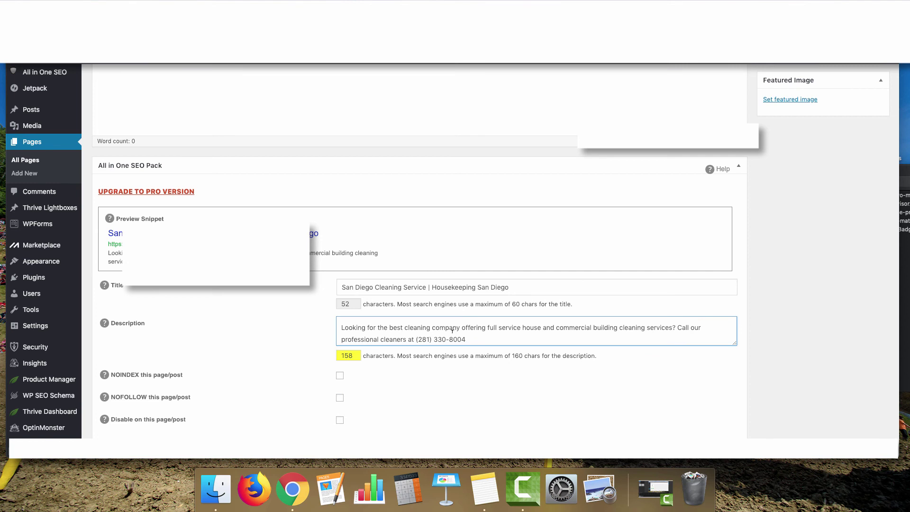
mouse_move(468, 337)
left_mouse_down()
mouse_move(415, 339)
mouse_move(469, 339)
left_mouse_up()
left_click(420, 340)
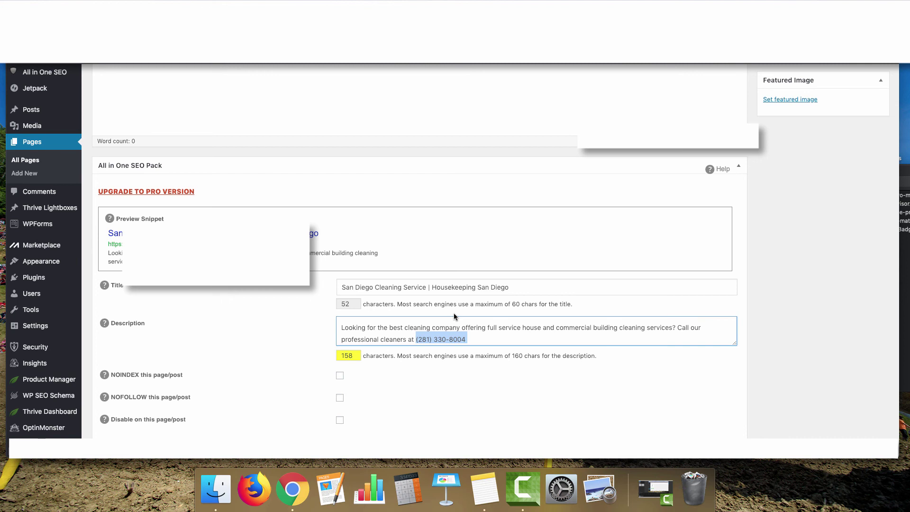
left_click(416, 339)
left_click_drag(468, 340, 415, 340)
left_click_drag(339, 286, 539, 286)
left_click(539, 285)
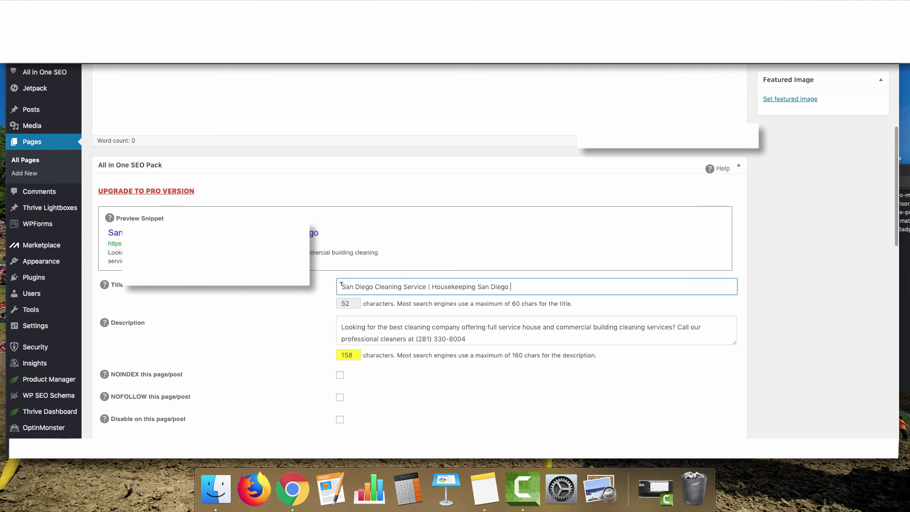
double_click(415, 287)
left_click(404, 285)
left_click_drag(404, 285, 342, 286)
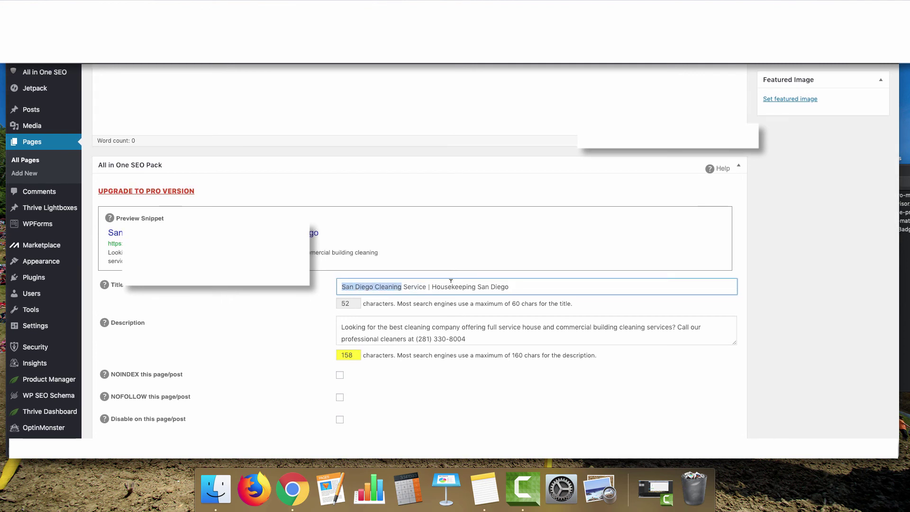
mouse_move(441, 285)
left_mouse_down()
mouse_move(552, 282)
mouse_move(460, 287)
left_mouse_up()
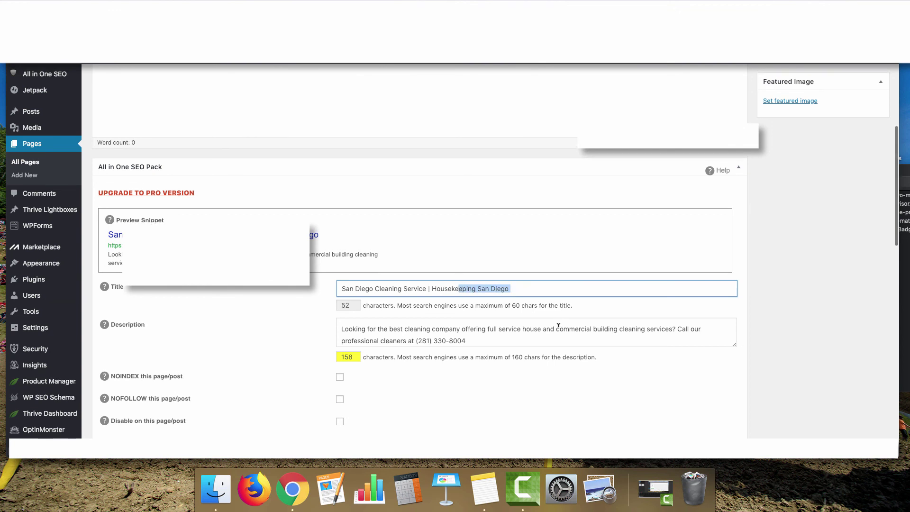
left_click_drag(558, 326, 674, 324)
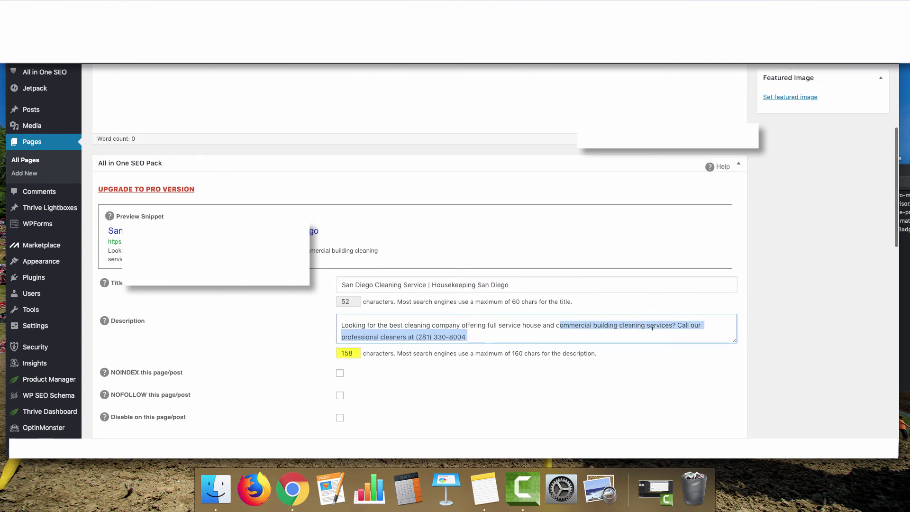
left_click_drag(558, 324, 671, 324)
left_click(623, 323)
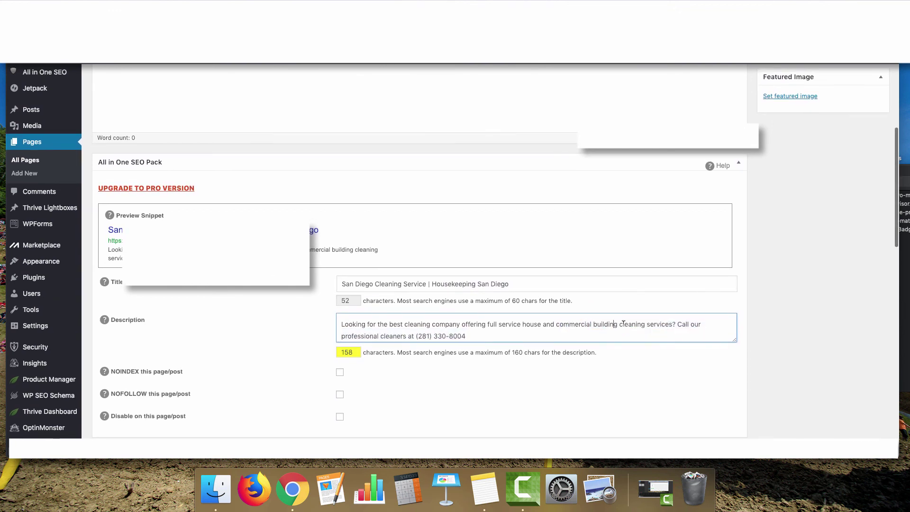
scroll(590, 323, "down", 1)
left_click(558, 324)
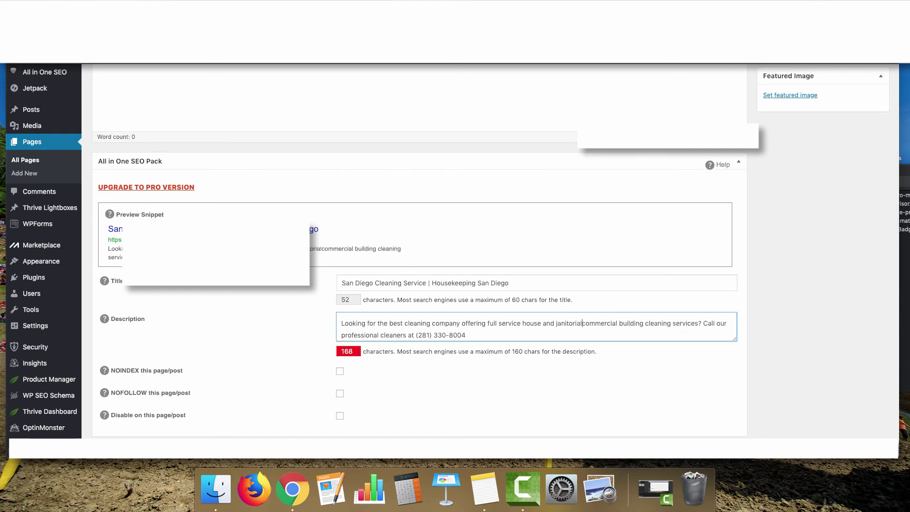
key("BackSpace")
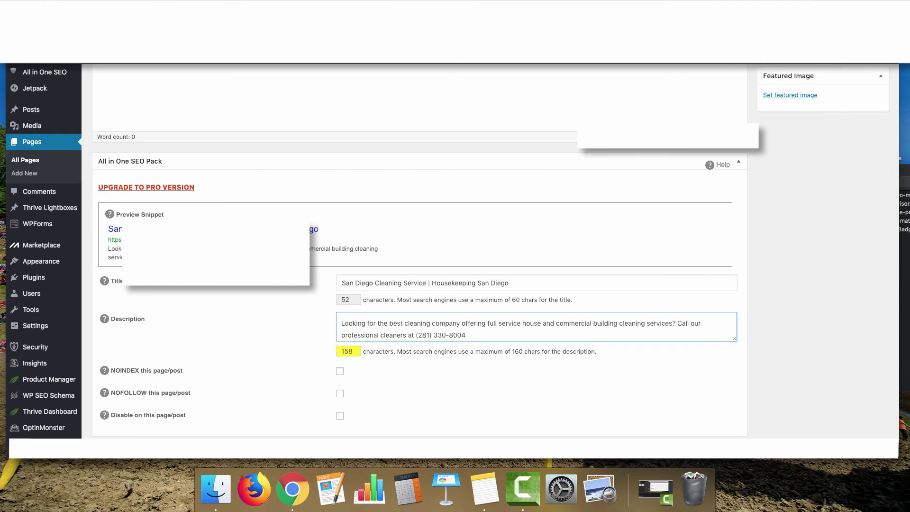